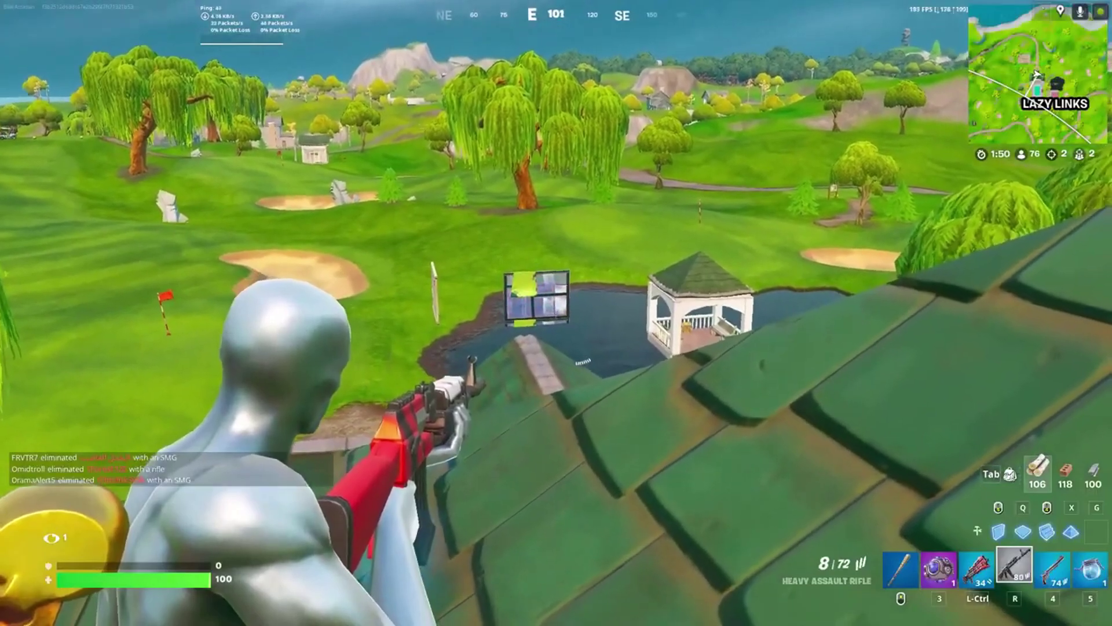
click(556, 313)
click(556, 313)
click(556, 313)
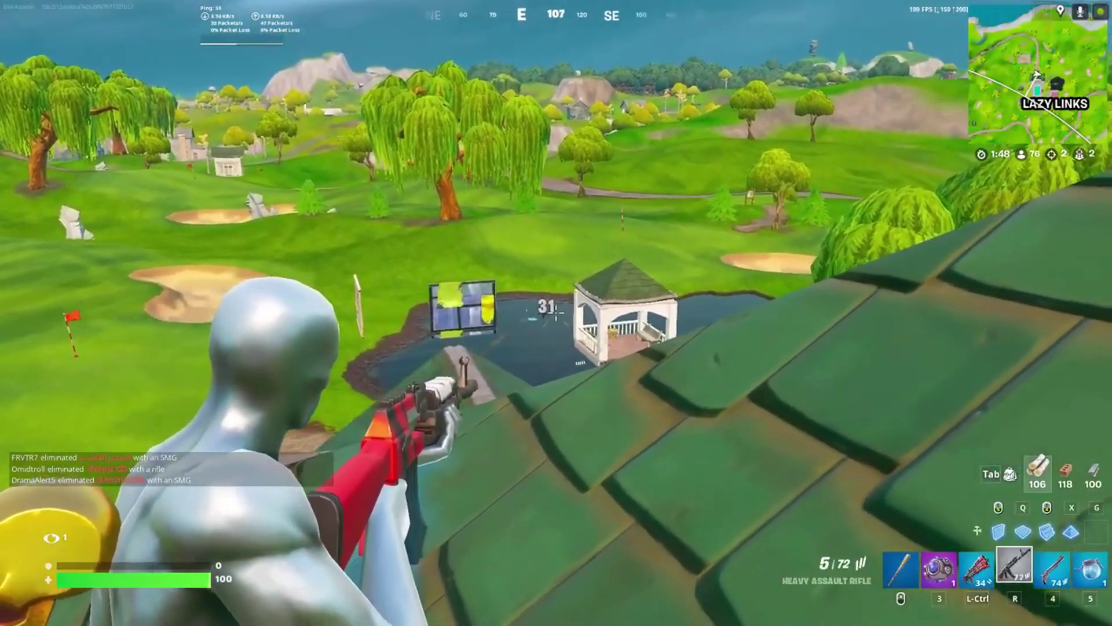
click(556, 313)
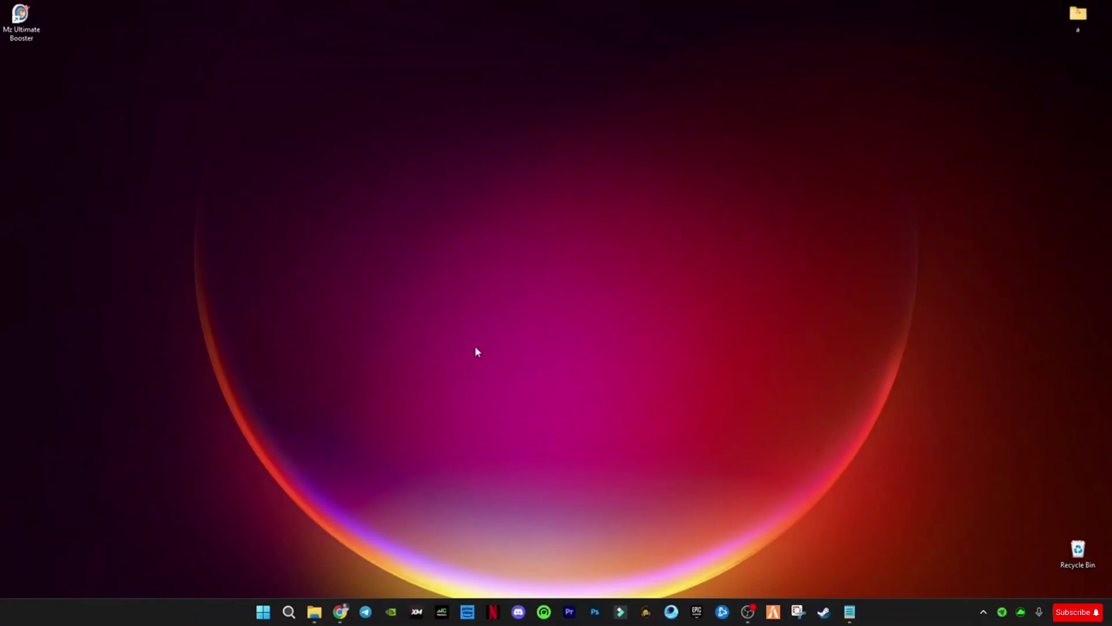
- Search Windows for "grap" and open the Graphics settings page
click(263, 611)
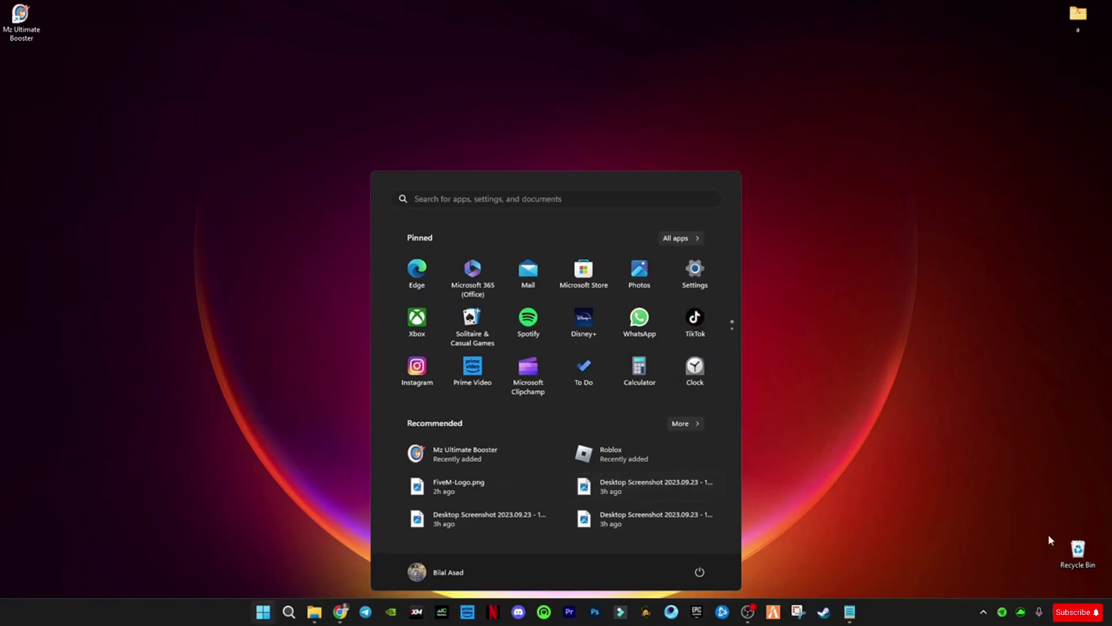
text(grap)
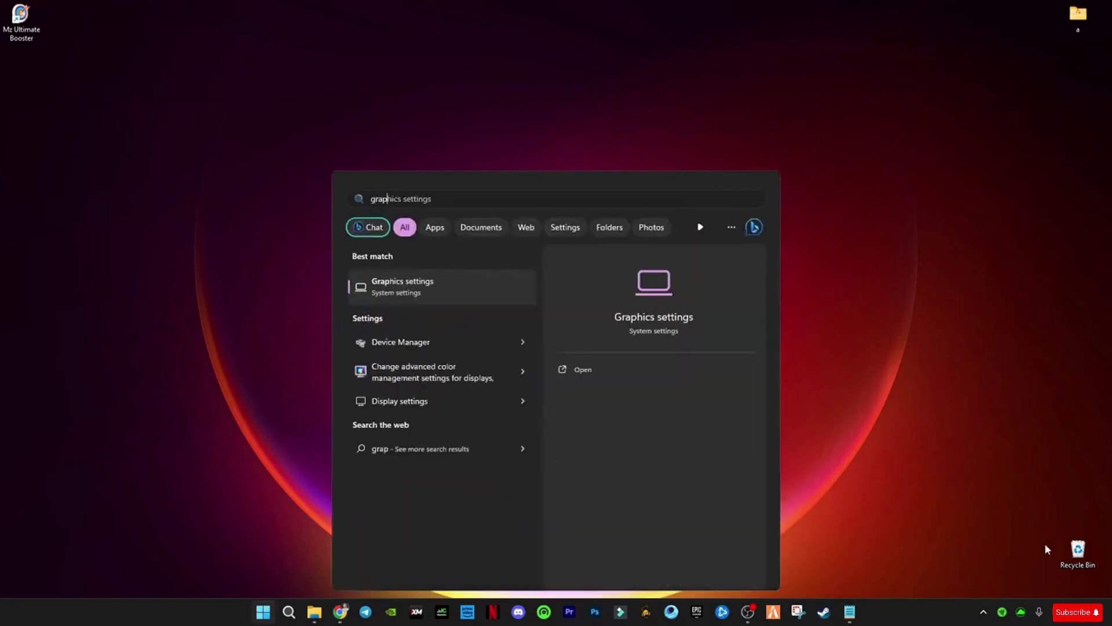
key(Return)
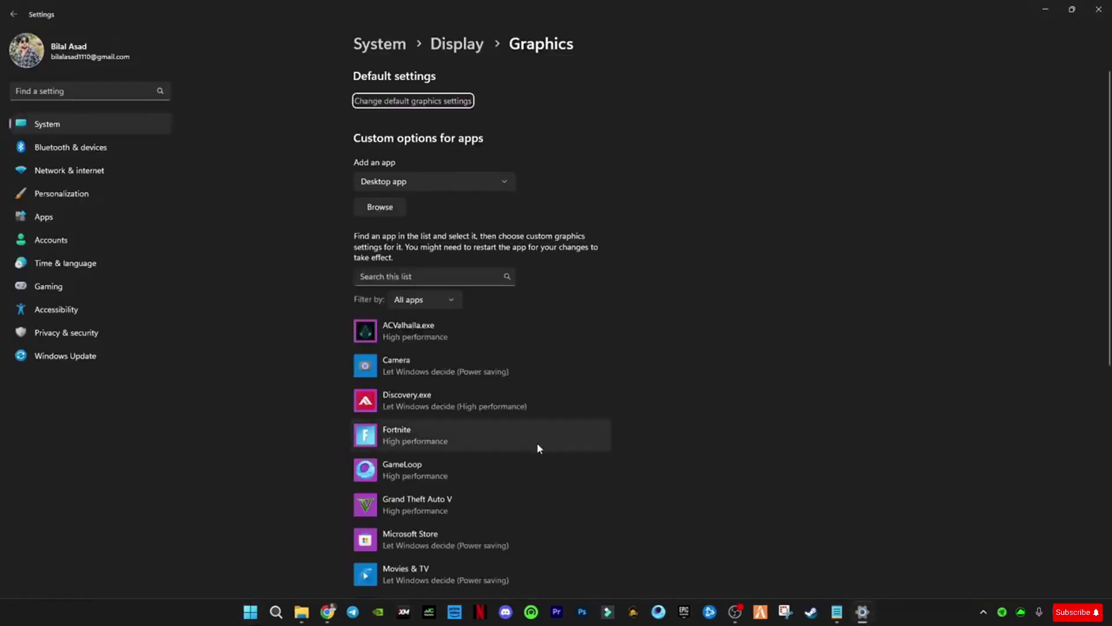
scroll(598, 365, down, 5)
scroll(599, 362, up, 5)
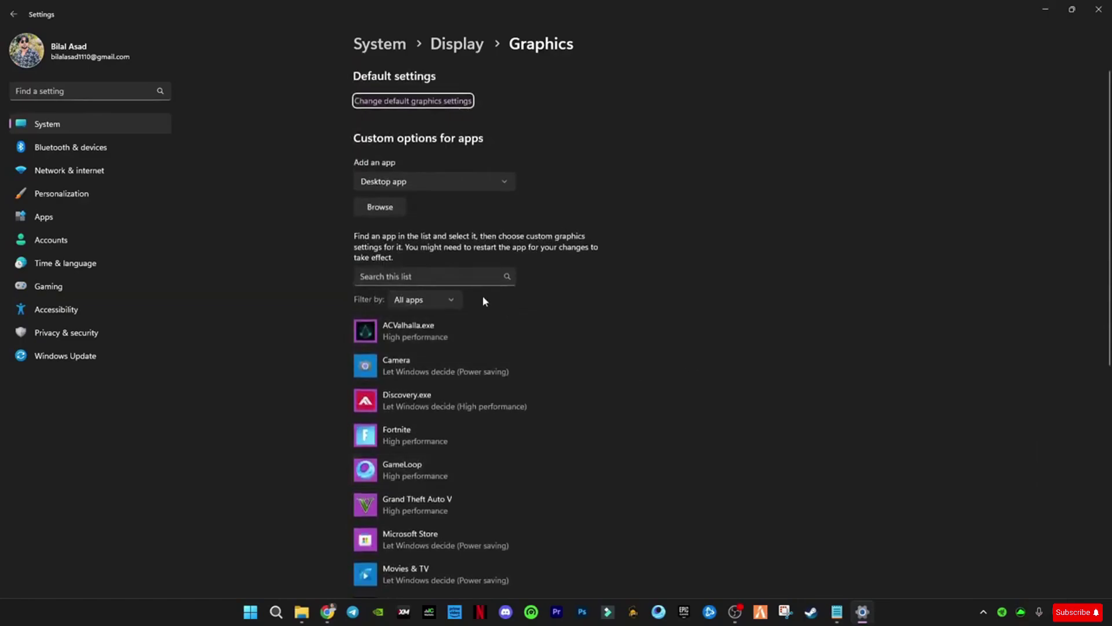
key(Tab)
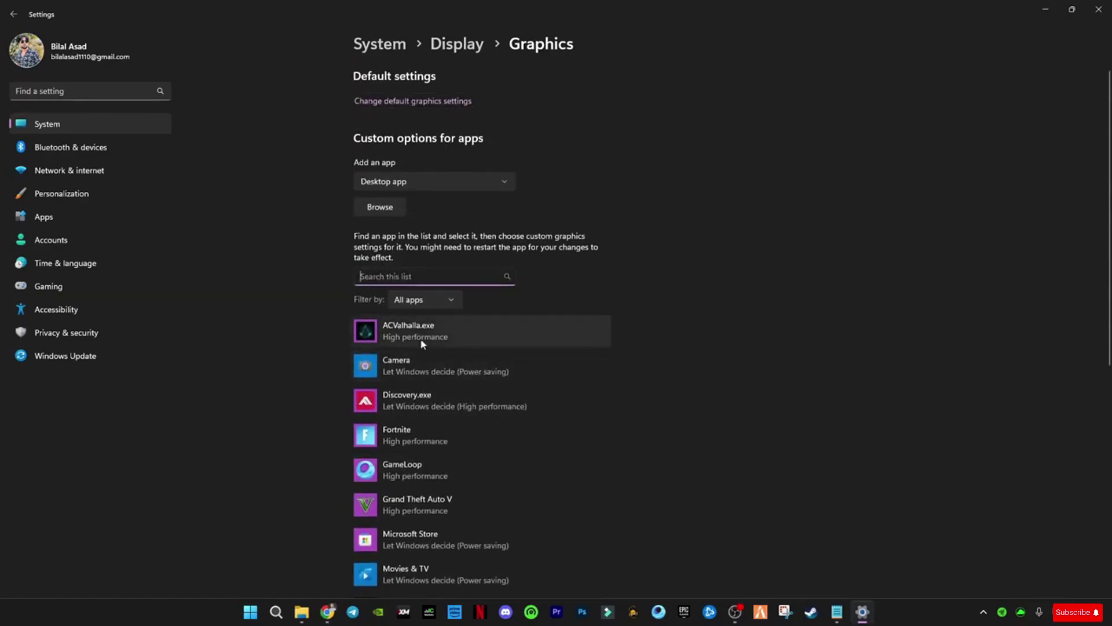
- Set the graphics preference of ACValhalla.exe to High performance and save it
click(493, 334)
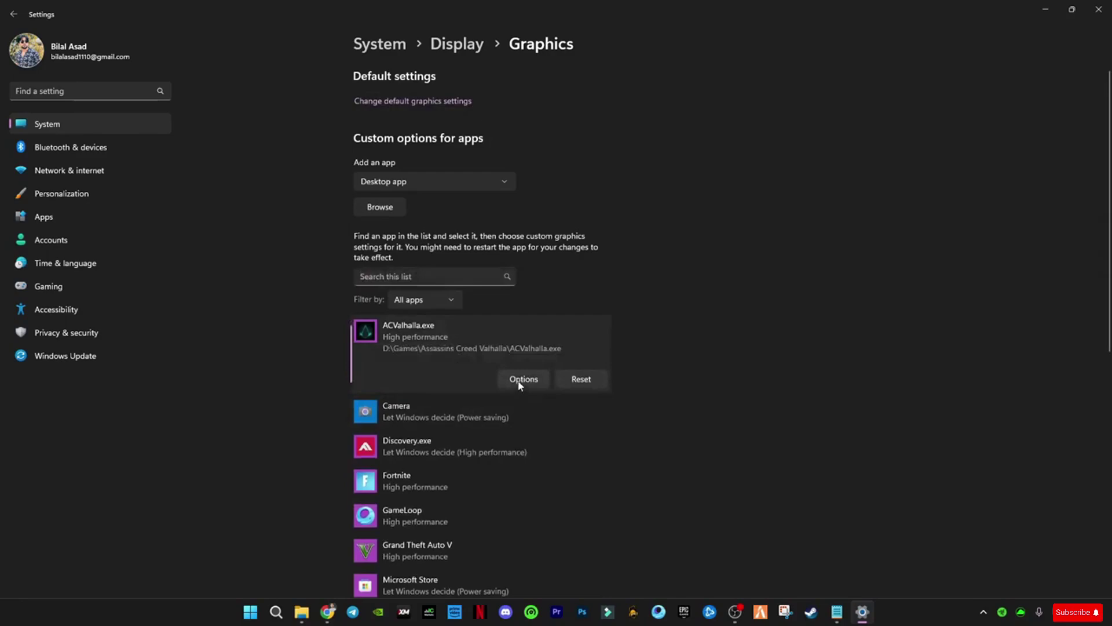
click(519, 382)
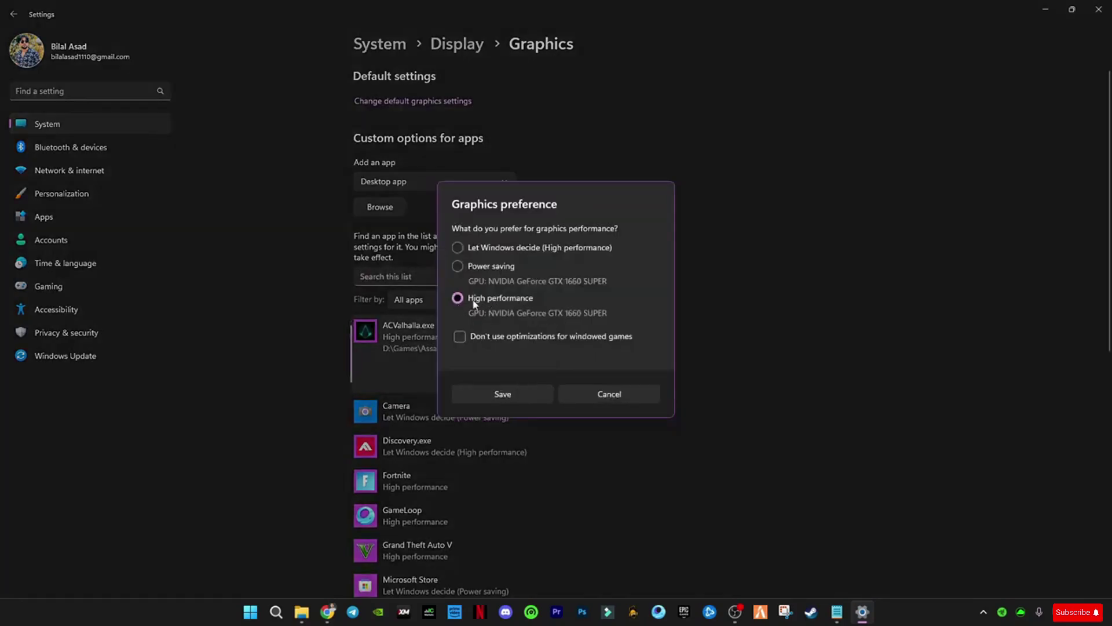
click(502, 394)
scroll(514, 389, down, 7)
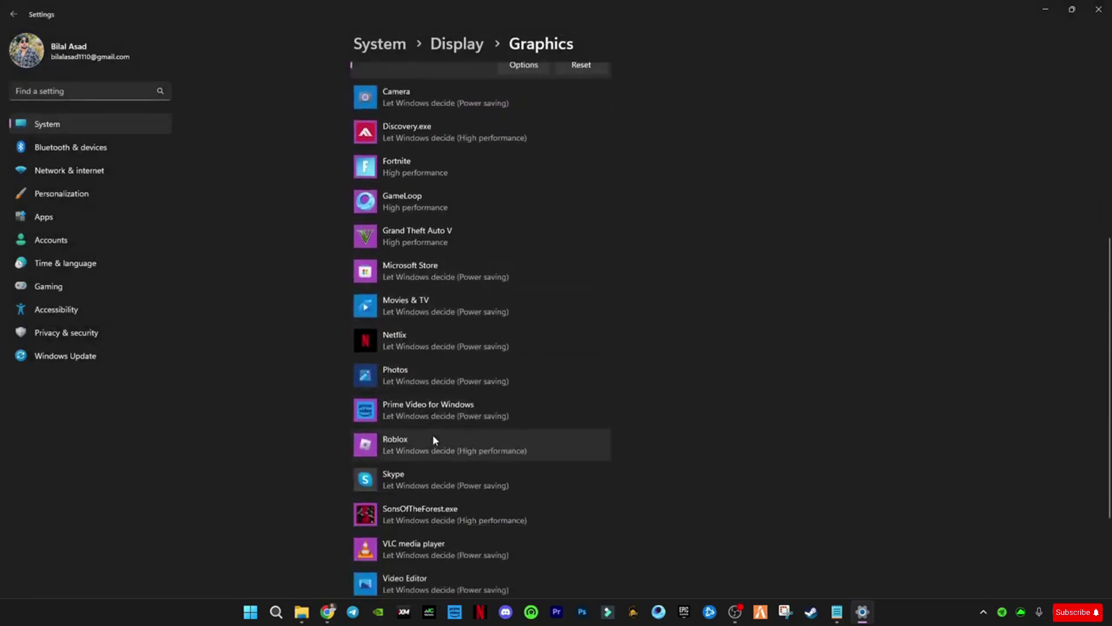
scroll(568, 315, up, 10)
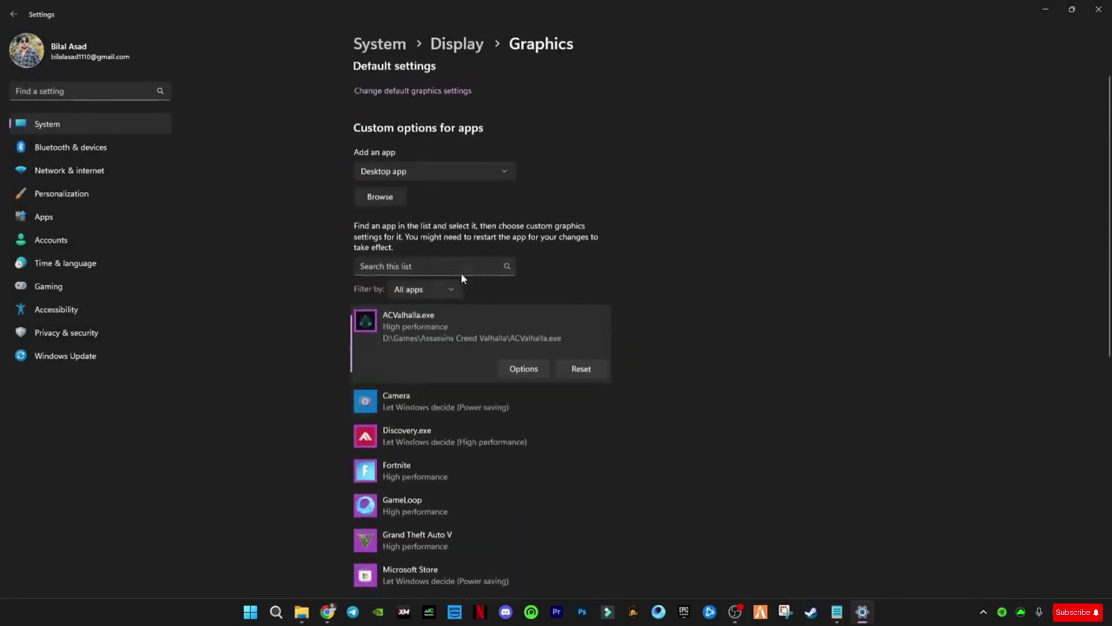
scroll(463, 306, down, 3)
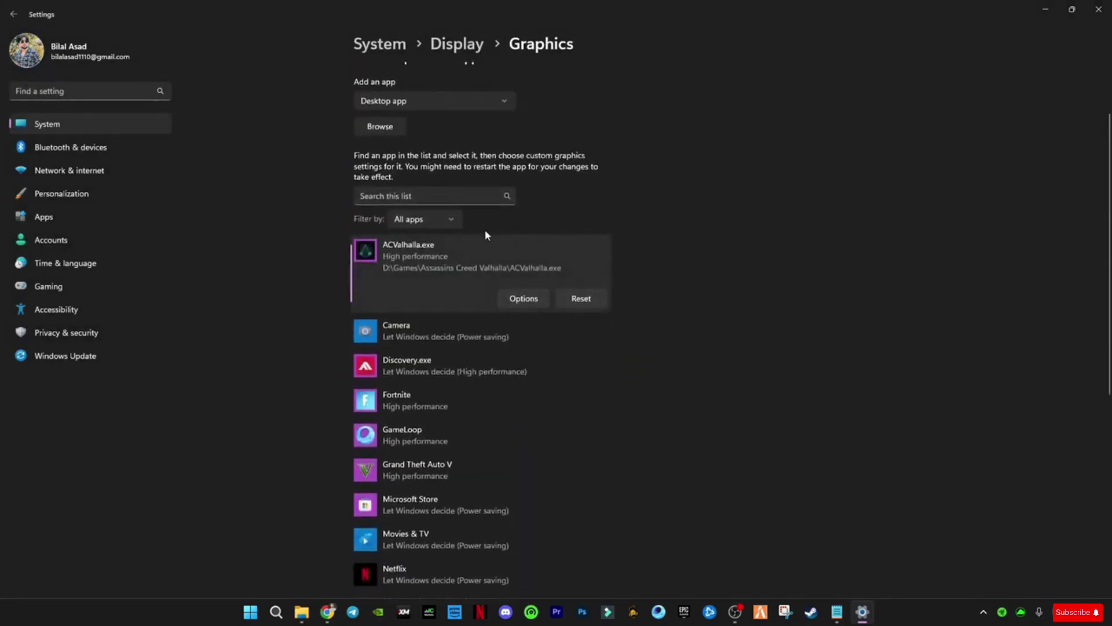
scroll(479, 489, down, 4)
scroll(471, 430, up, 5)
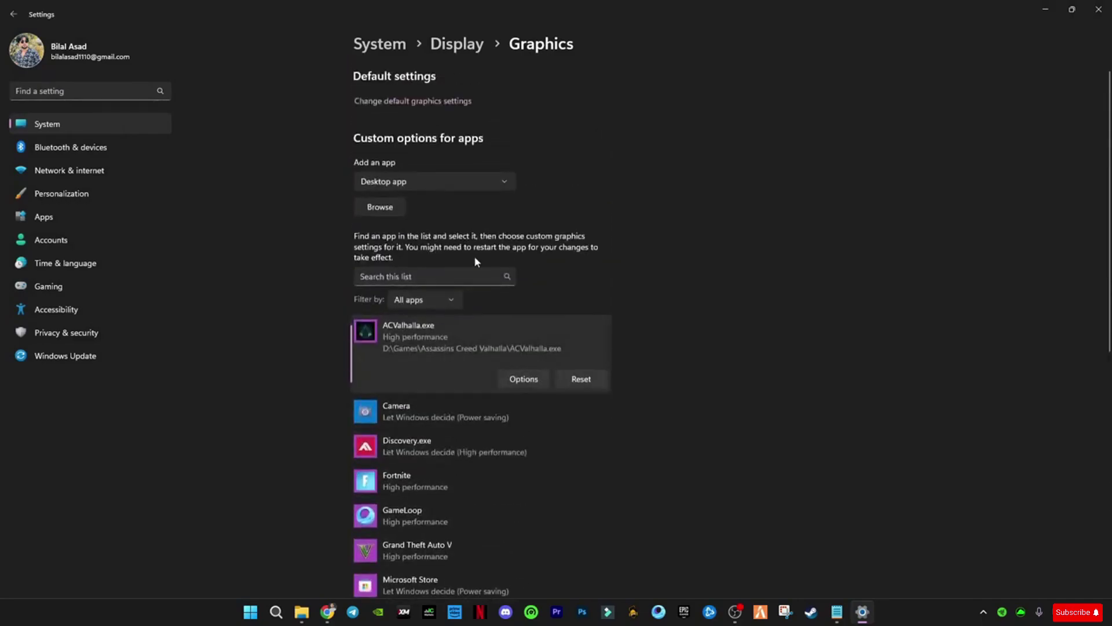
click(438, 275)
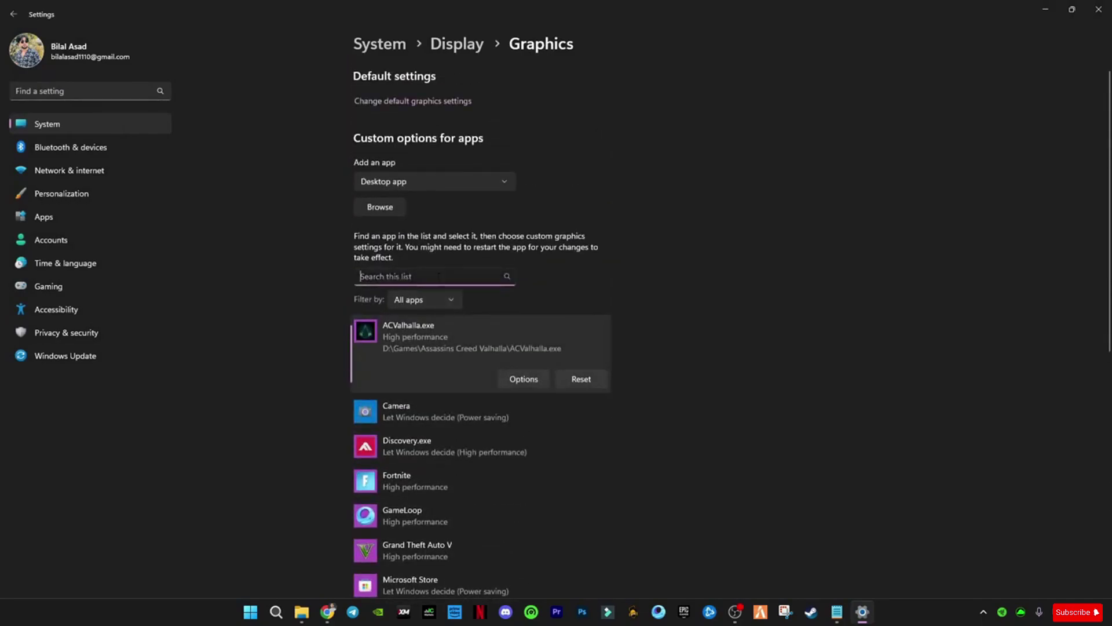
click(380, 207)
scroll(212, 207, down, 1)
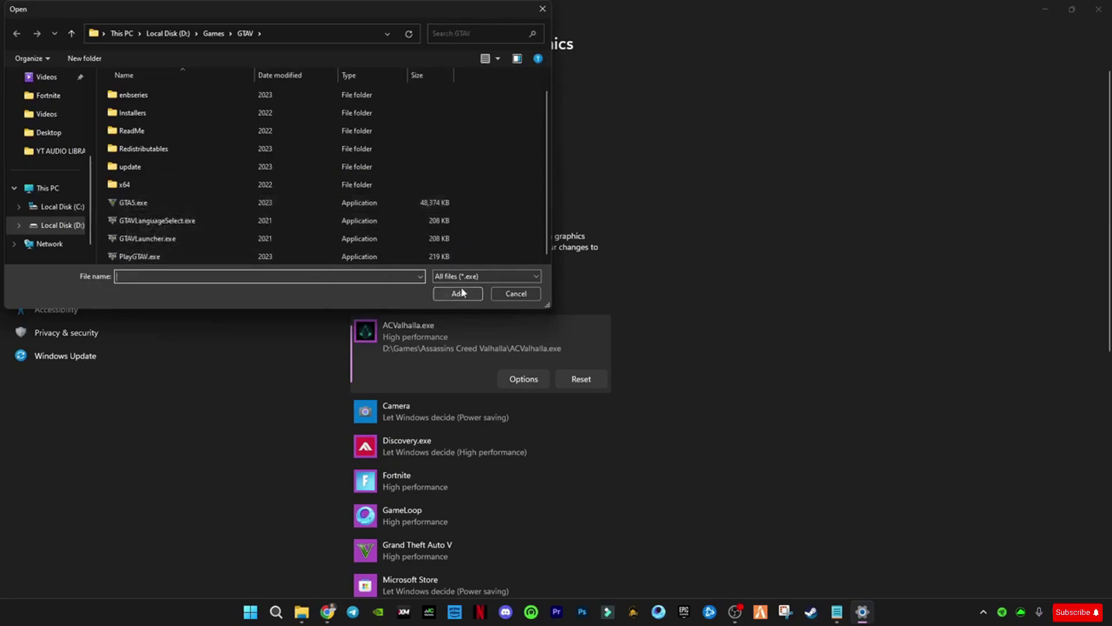
click(516, 294)
- Reopen the graphics preference of ACValhalla.exe and save it with High performance selected
scroll(544, 531, down, 5)
scroll(518, 343, up, 5)
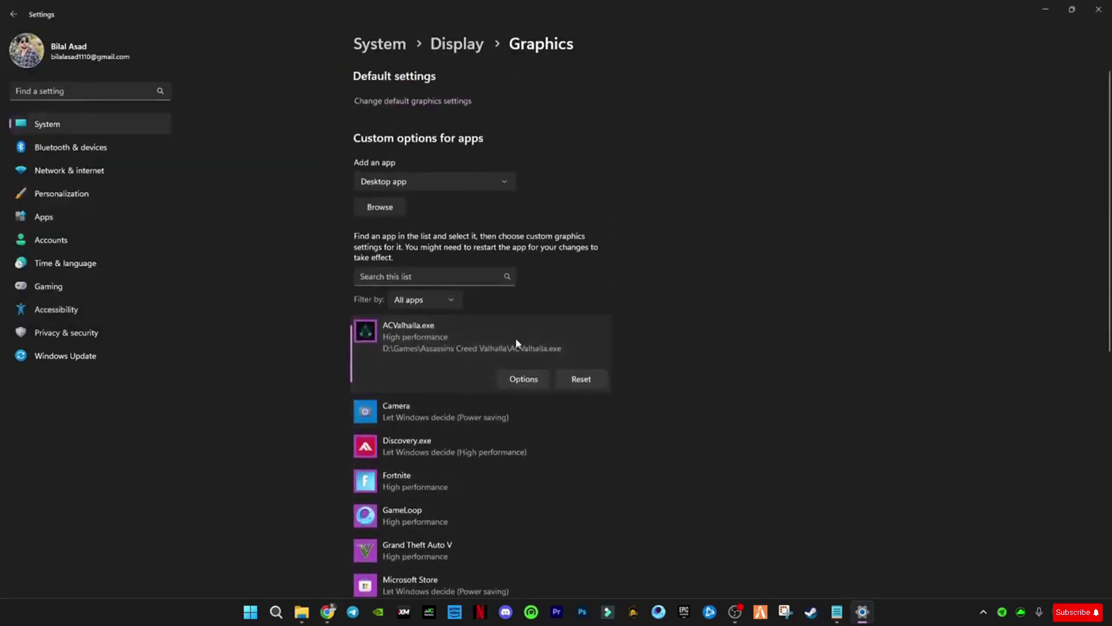
click(525, 379)
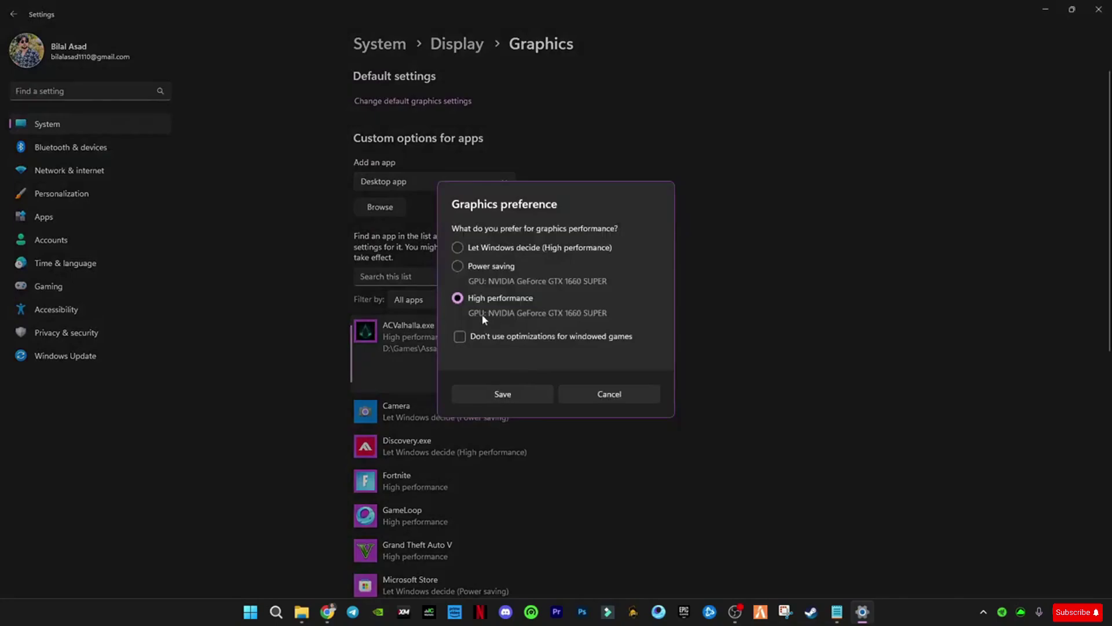
click(525, 397)
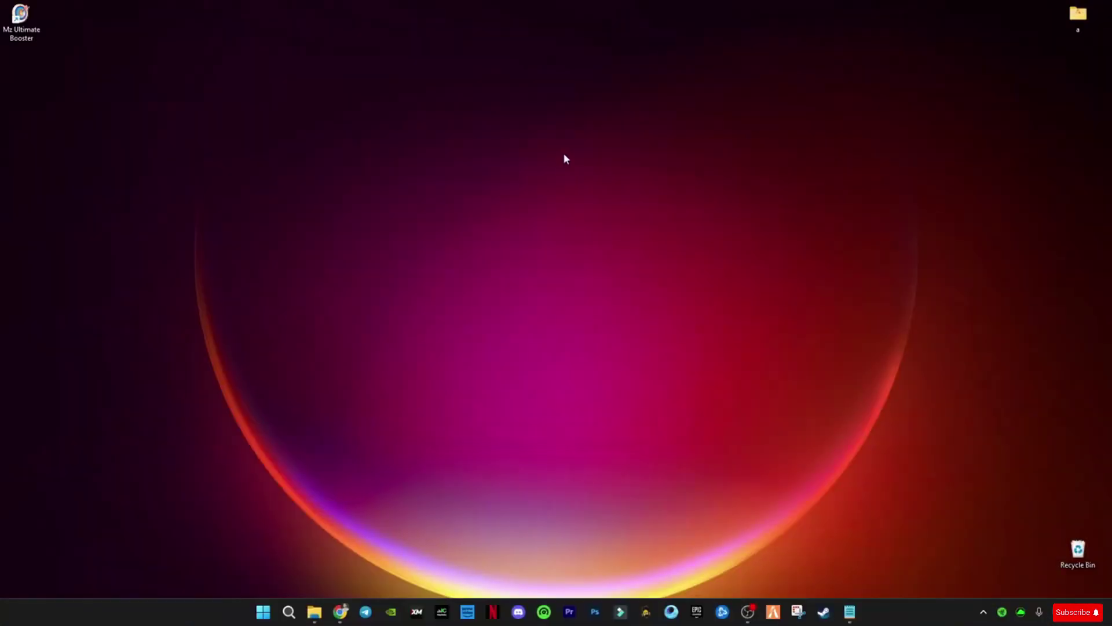
- Open the NVIDIA Control Panel from the desktop at the Manage 3D Settings page
right_click(460, 180)
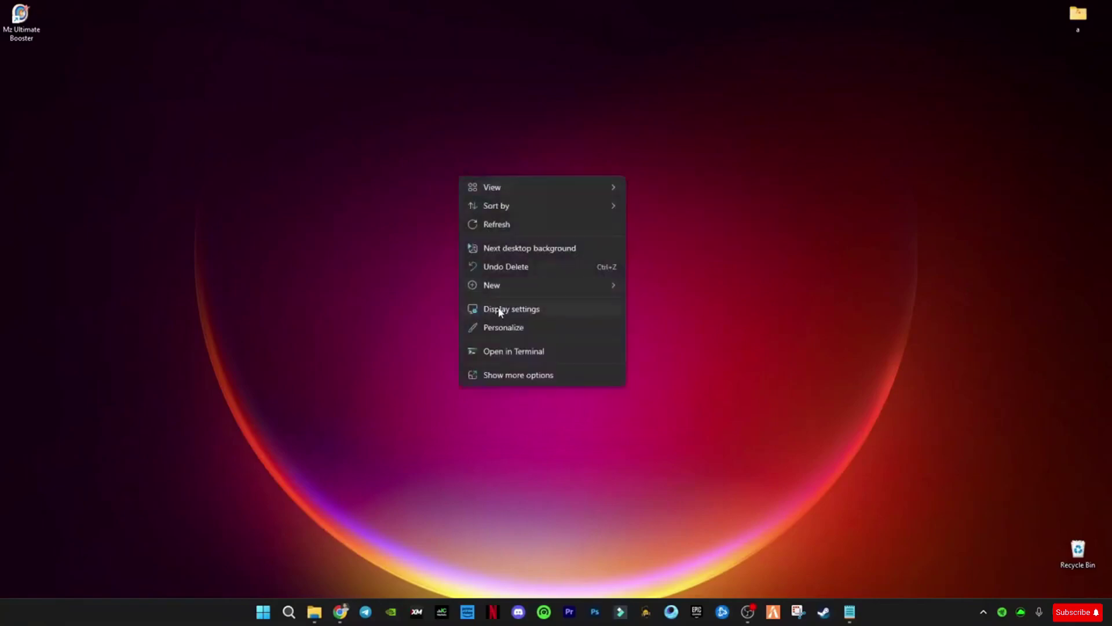
click(509, 373)
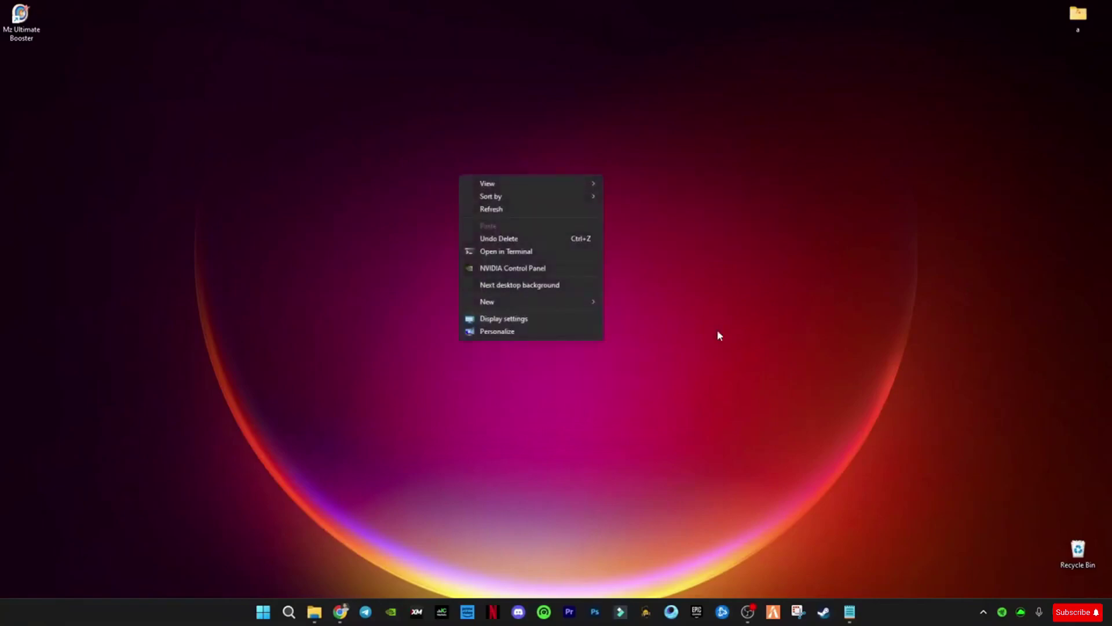
click(508, 272)
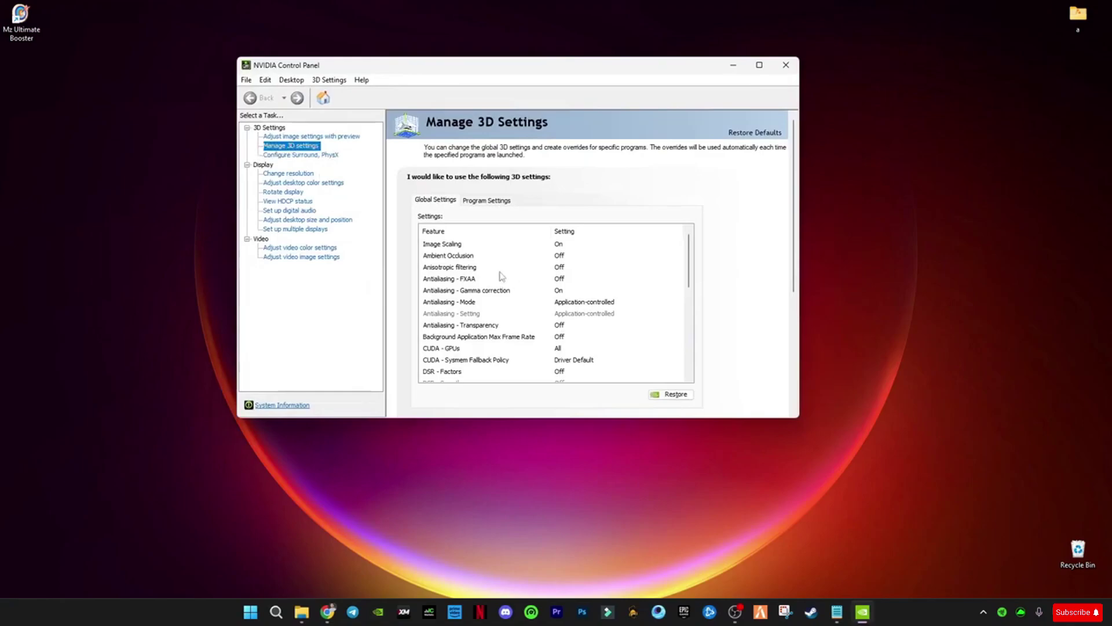
- Check the Max Frame Rate option in the global 3D settings
scroll(502, 277, down, 5)
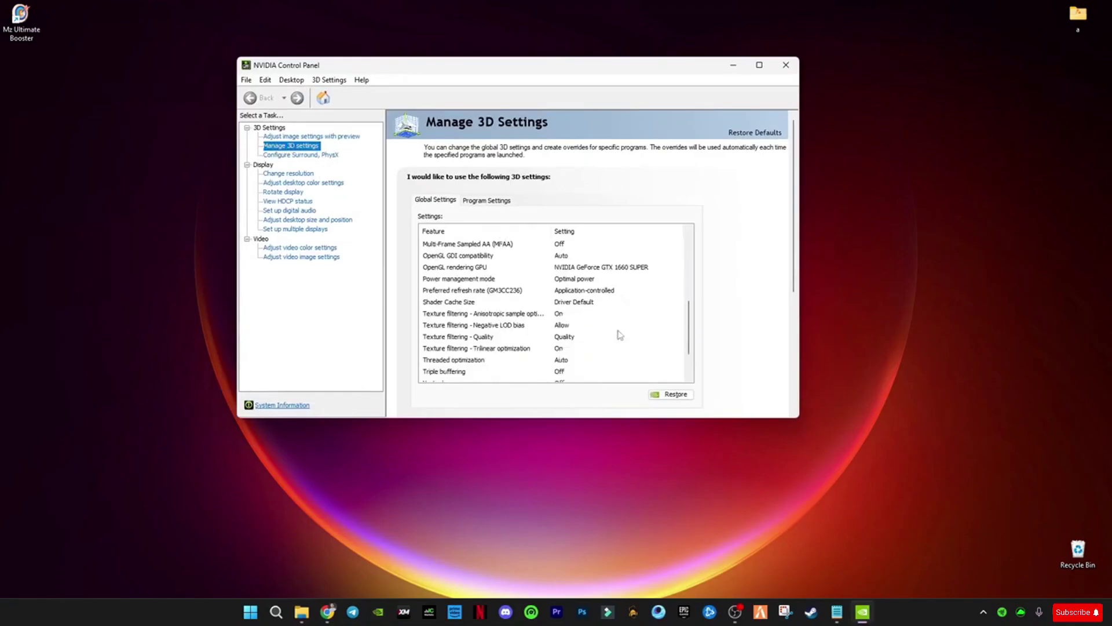
scroll(615, 335, up, 2)
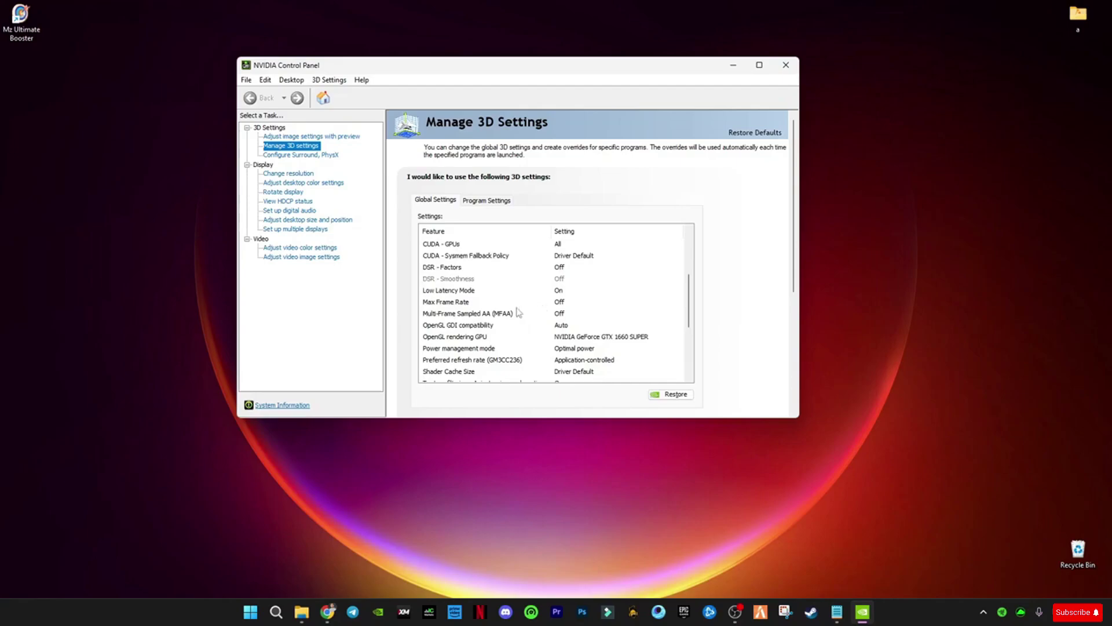
click(558, 305)
click(557, 306)
click(482, 311)
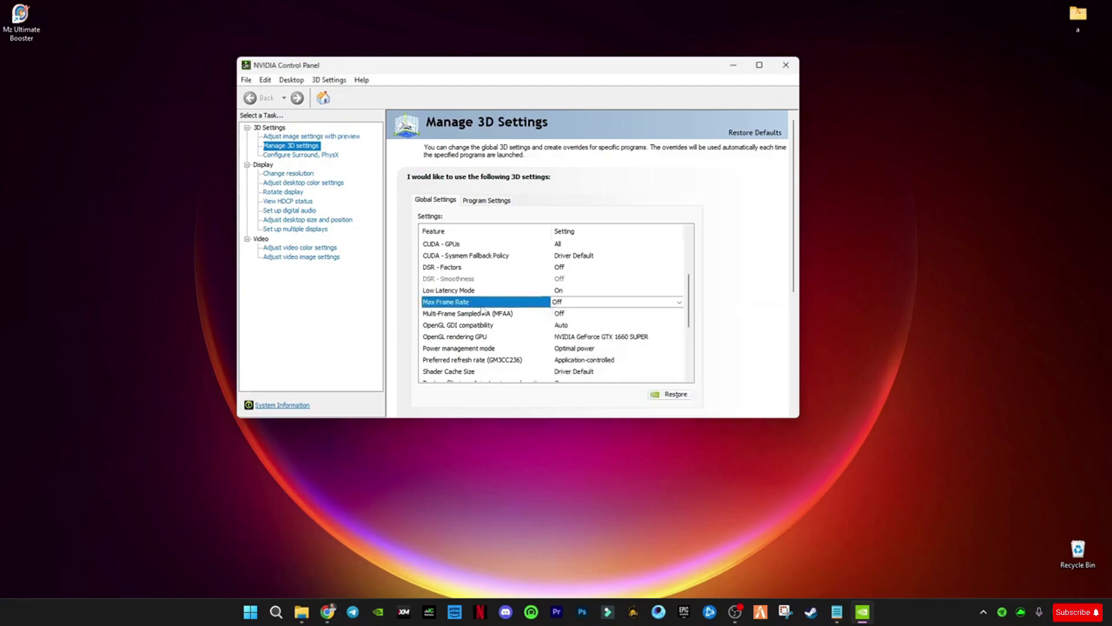
- Set Low Latency Mode to Ultra in the global 3D settings
click(452, 291)
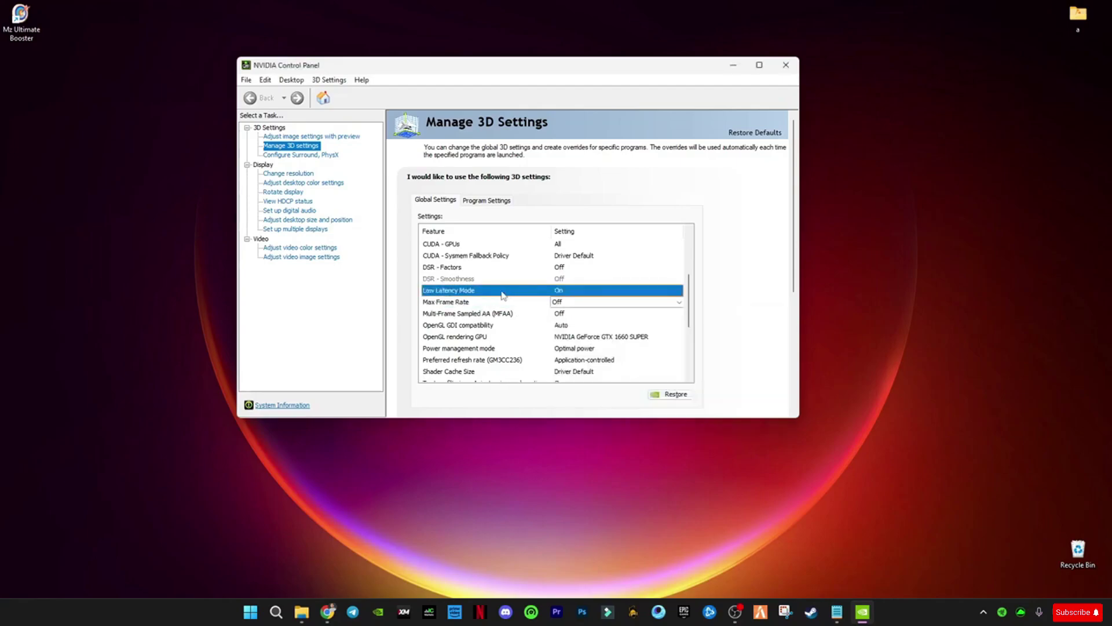
click(565, 291)
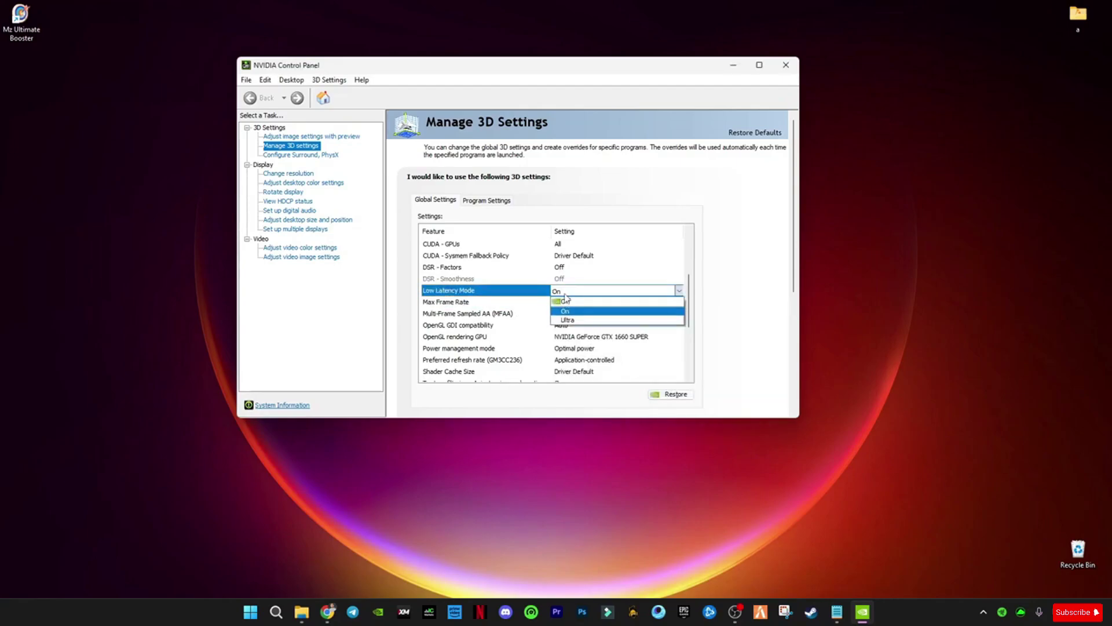
click(575, 323)
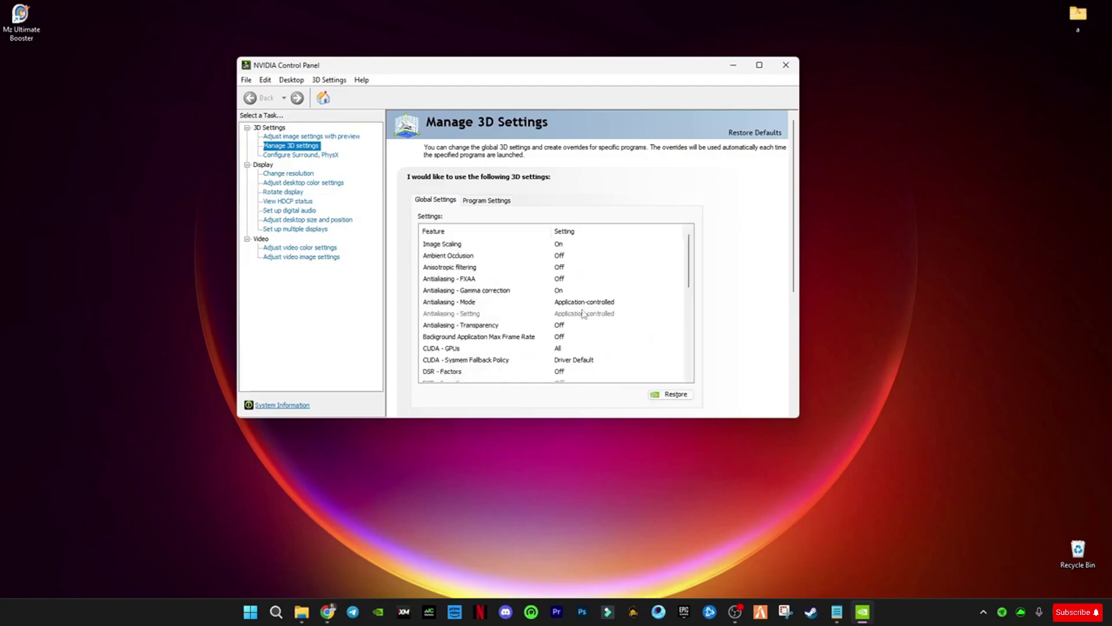
click(746, 365)
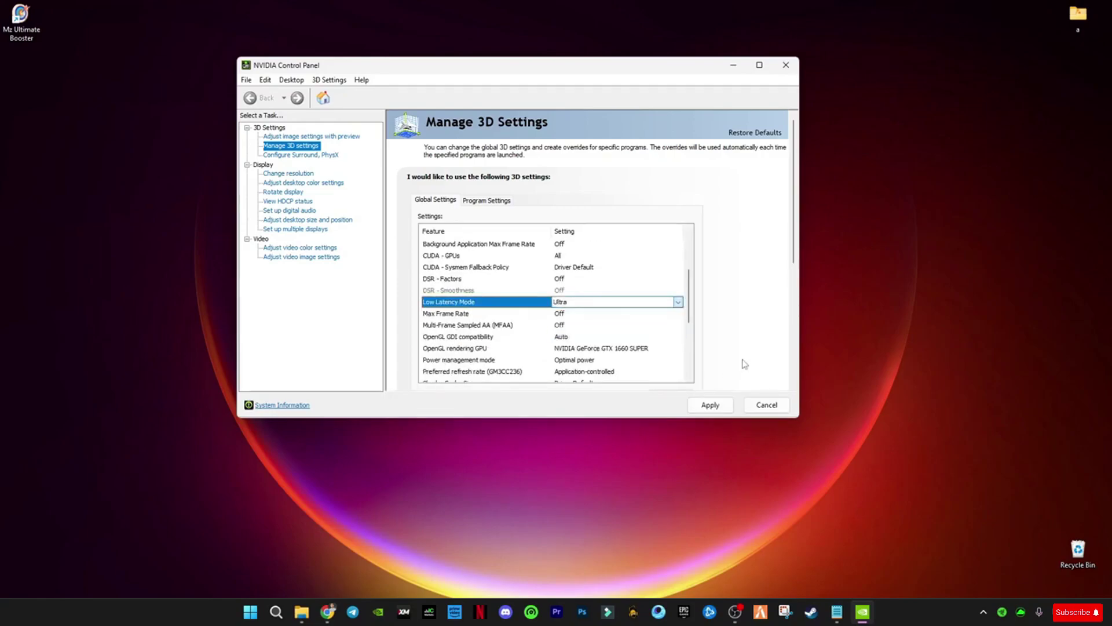
click(567, 303)
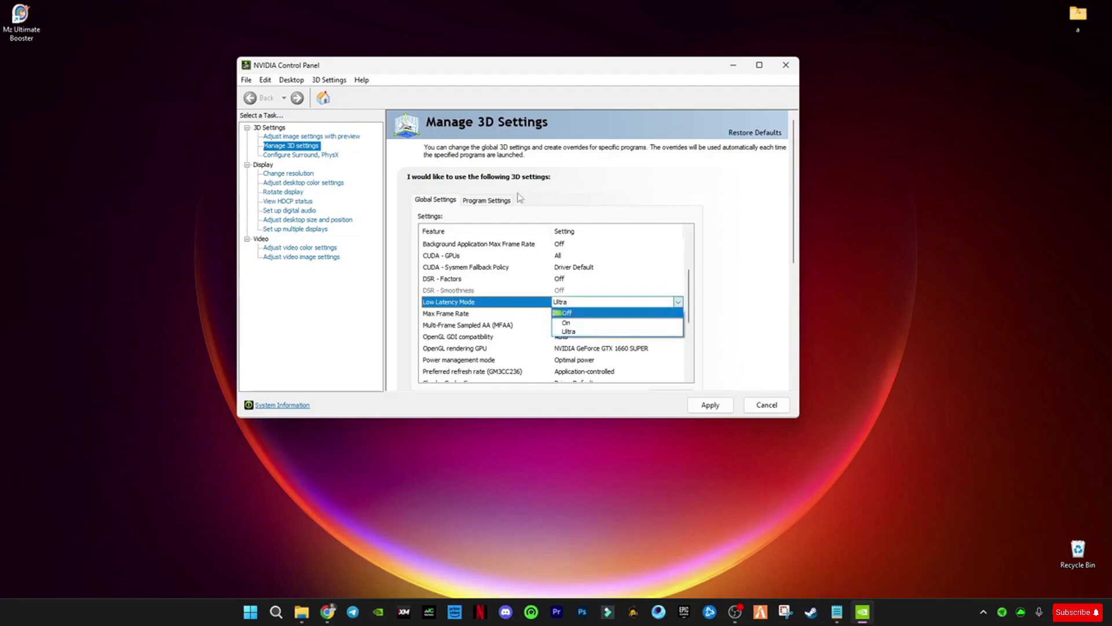
click(497, 204)
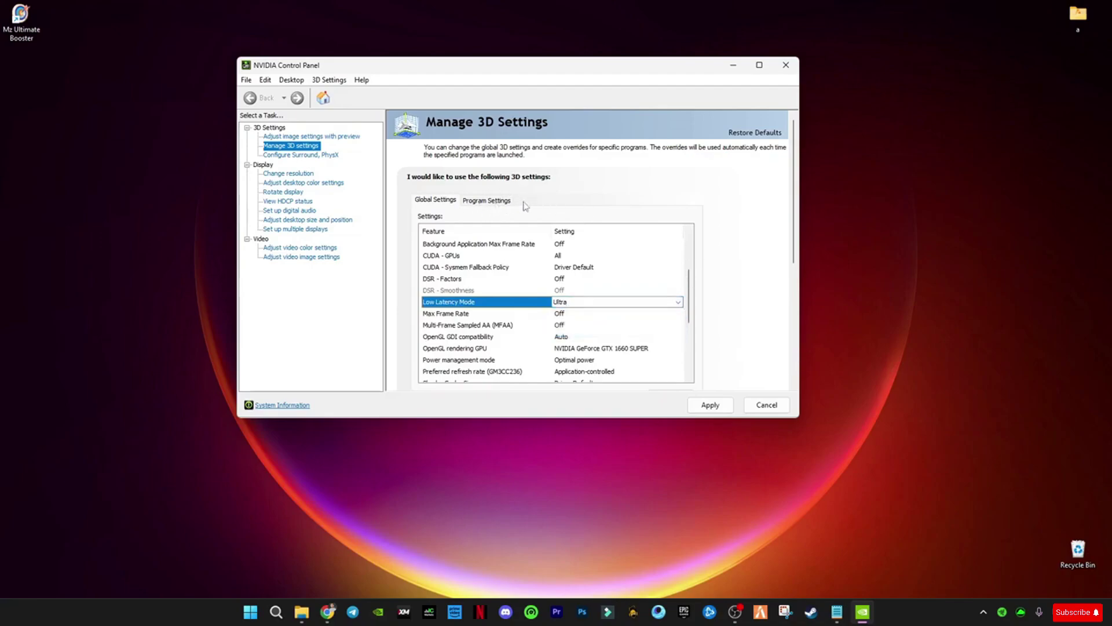
- Add Fortnite from the recently used programs to the program-specific 3D settings
click(486, 200)
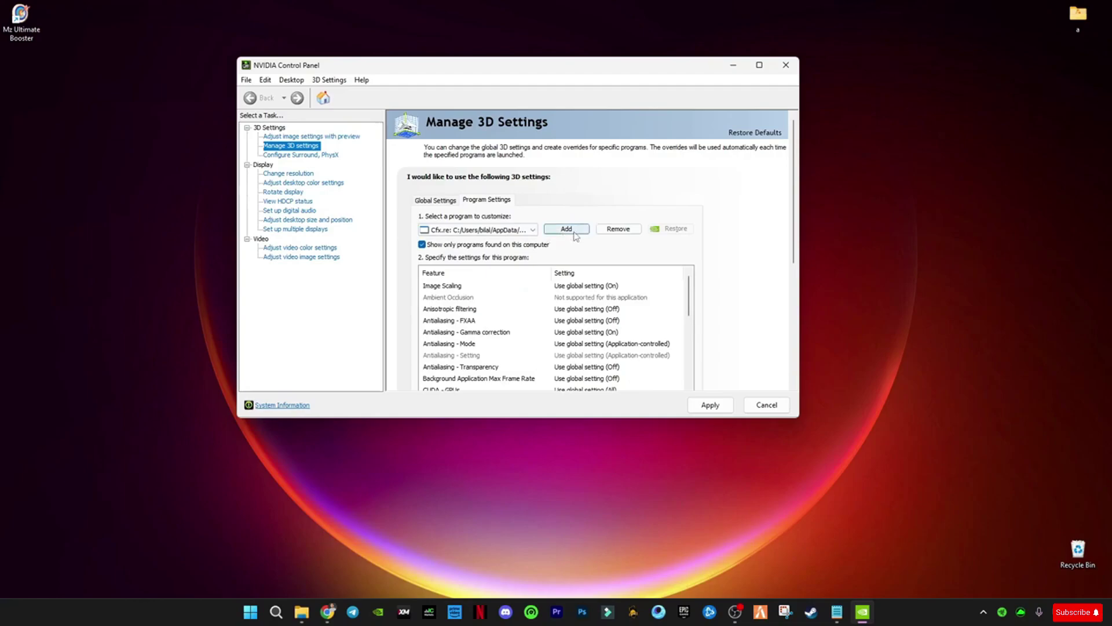
click(575, 235)
click(573, 230)
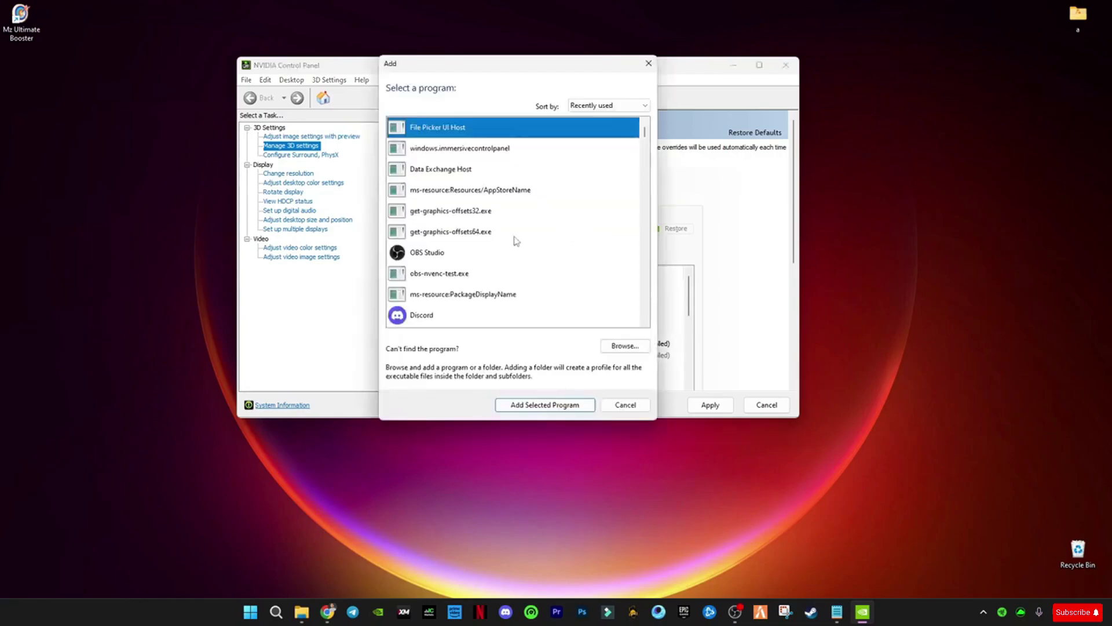
scroll(636, 221, down, 12)
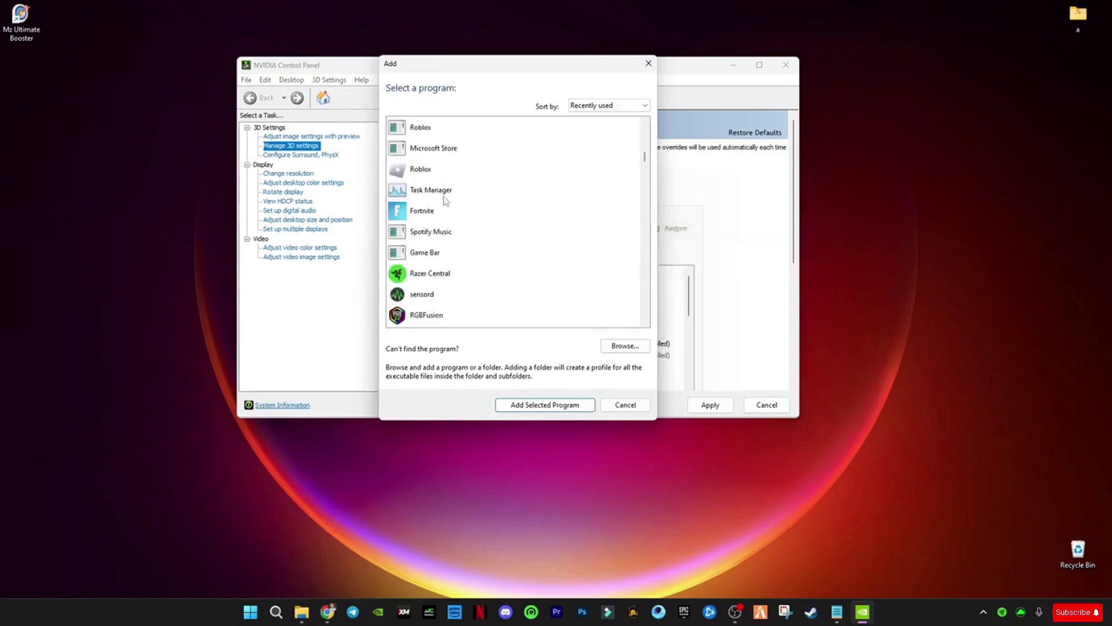
click(435, 211)
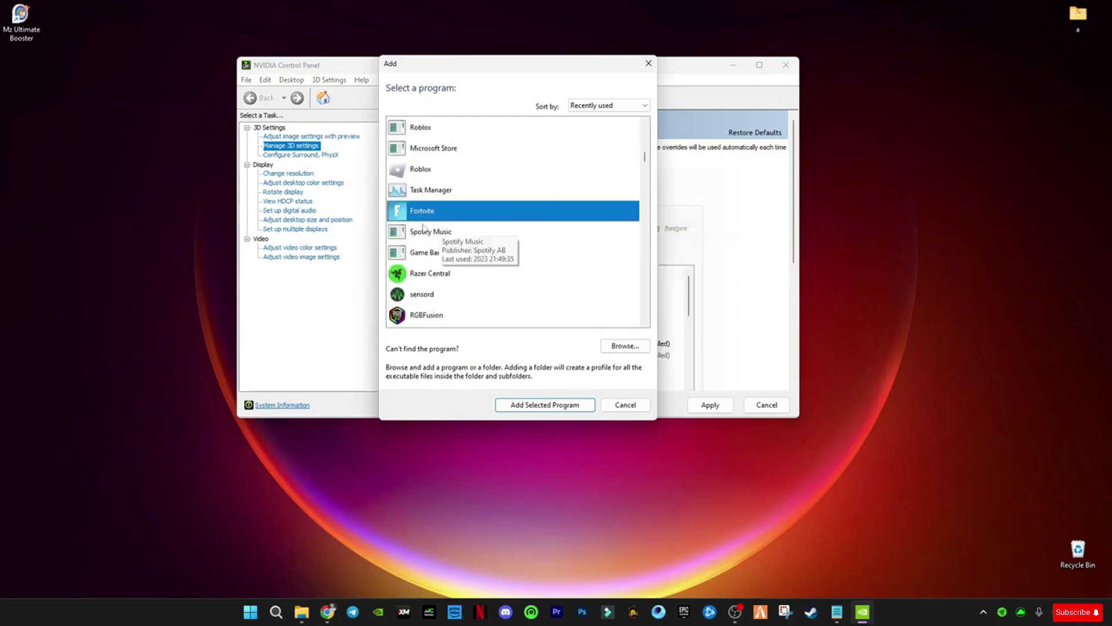
click(548, 409)
scroll(557, 325, down, 1)
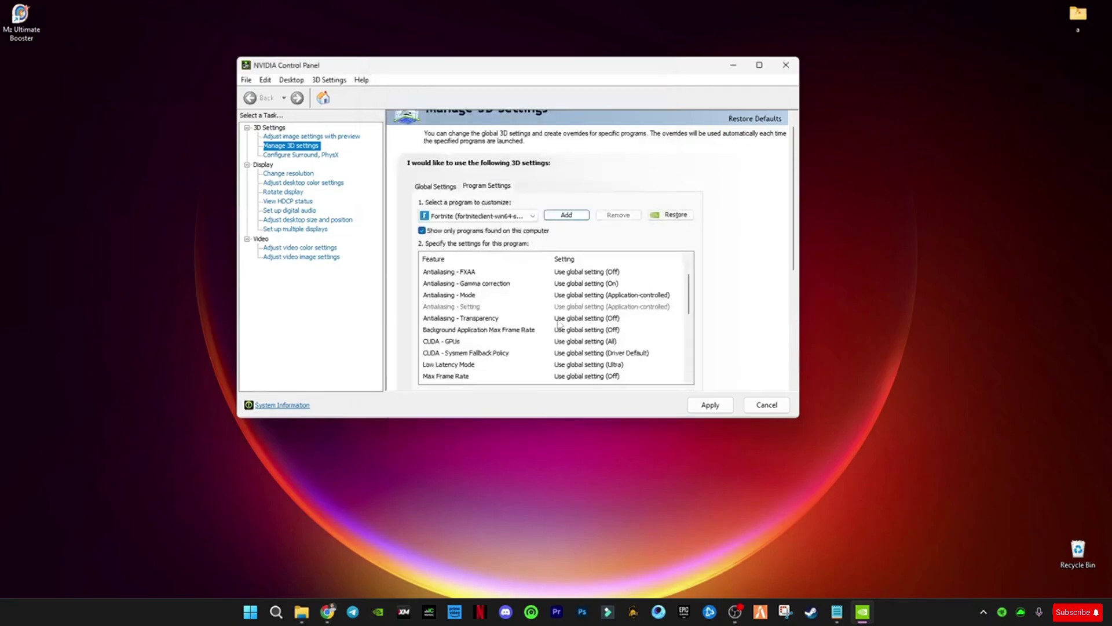
- Set Low Latency Mode to Ultra in Fortnite's program-specific 3D settings
scroll(637, 319, up, 1)
scroll(677, 339, down, 2)
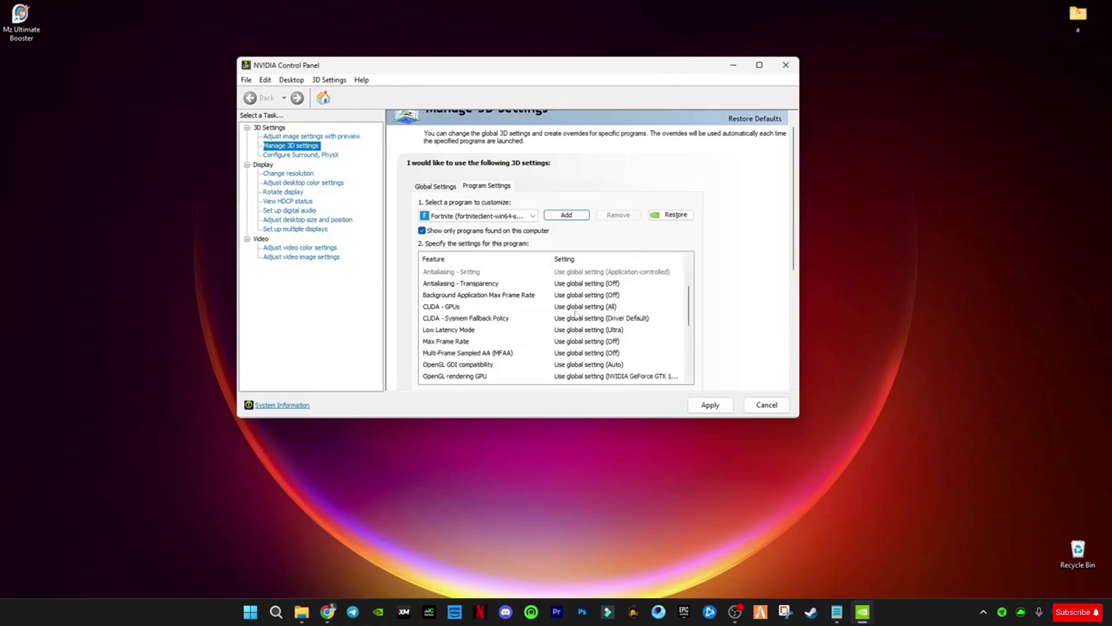
click(505, 334)
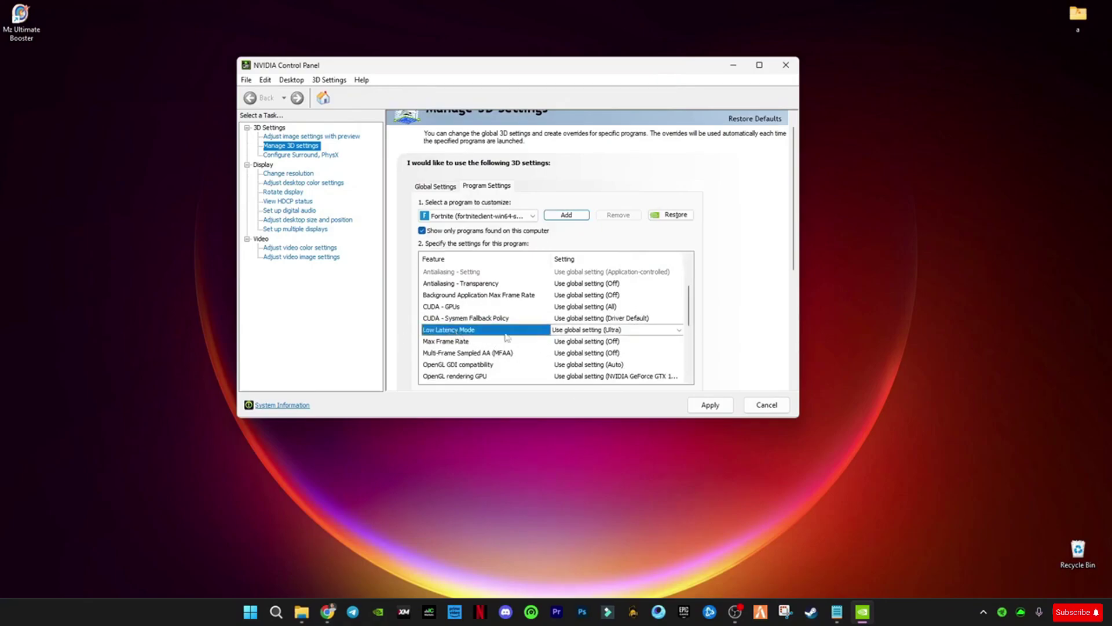
click(613, 330)
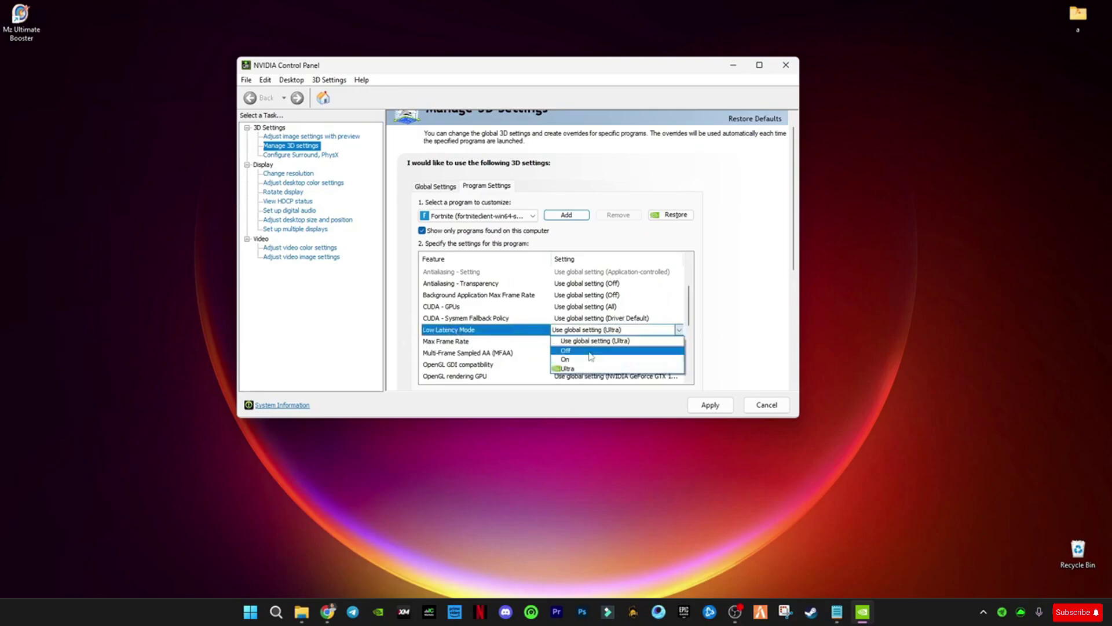
click(569, 369)
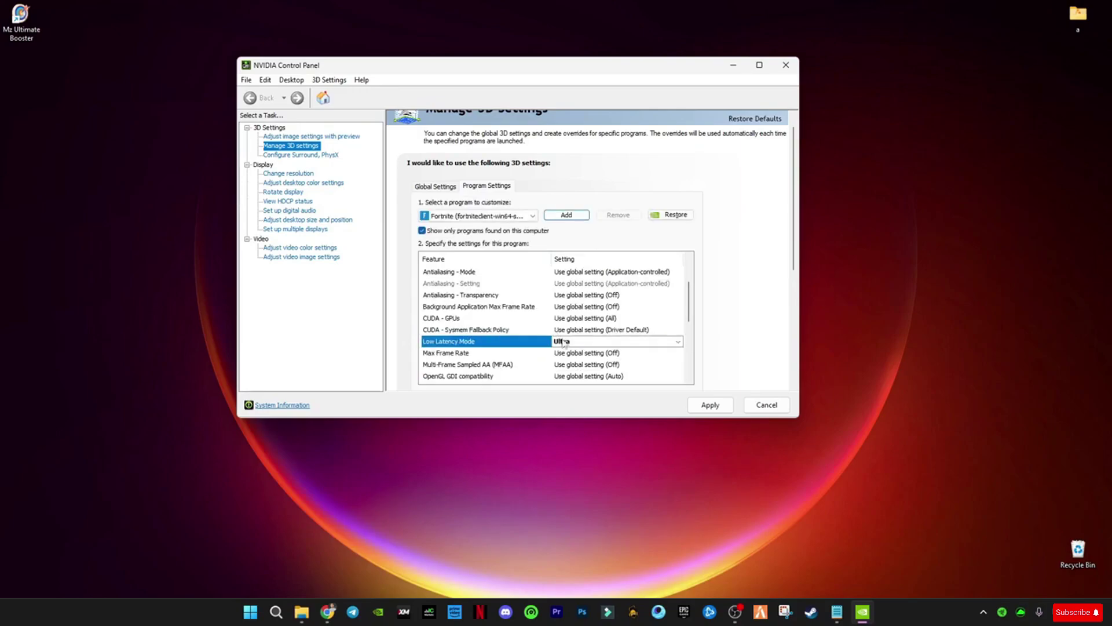
click(564, 343)
- Check the Max Frame Rate and OpenGL GDI compatibility options in Fortnite's program-specific 3D settings
click(485, 359)
click(538, 354)
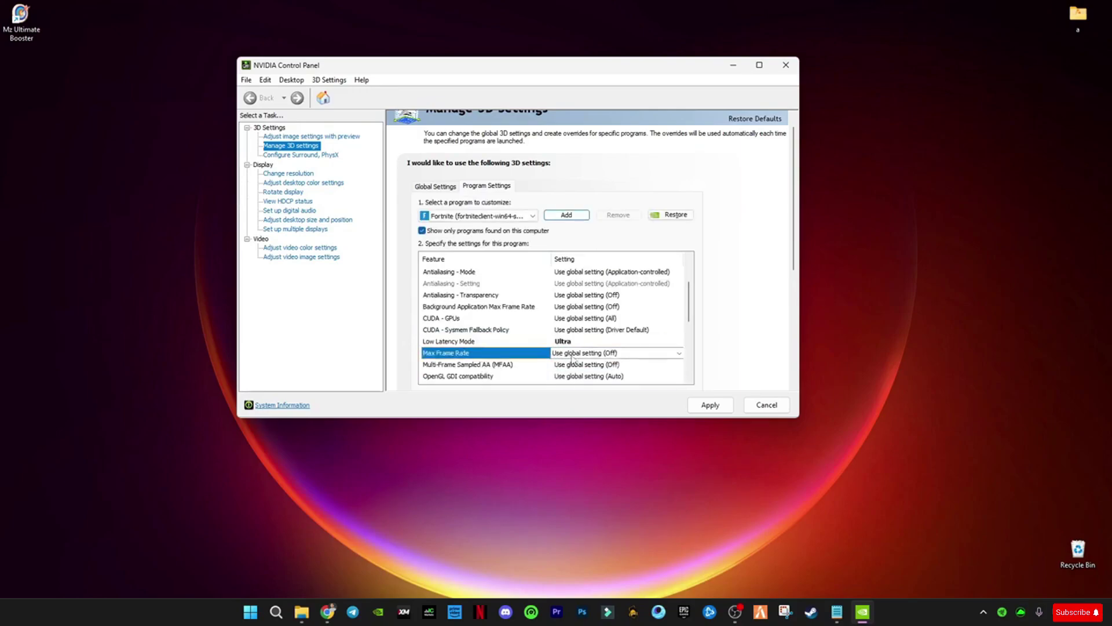
click(572, 355)
click(529, 377)
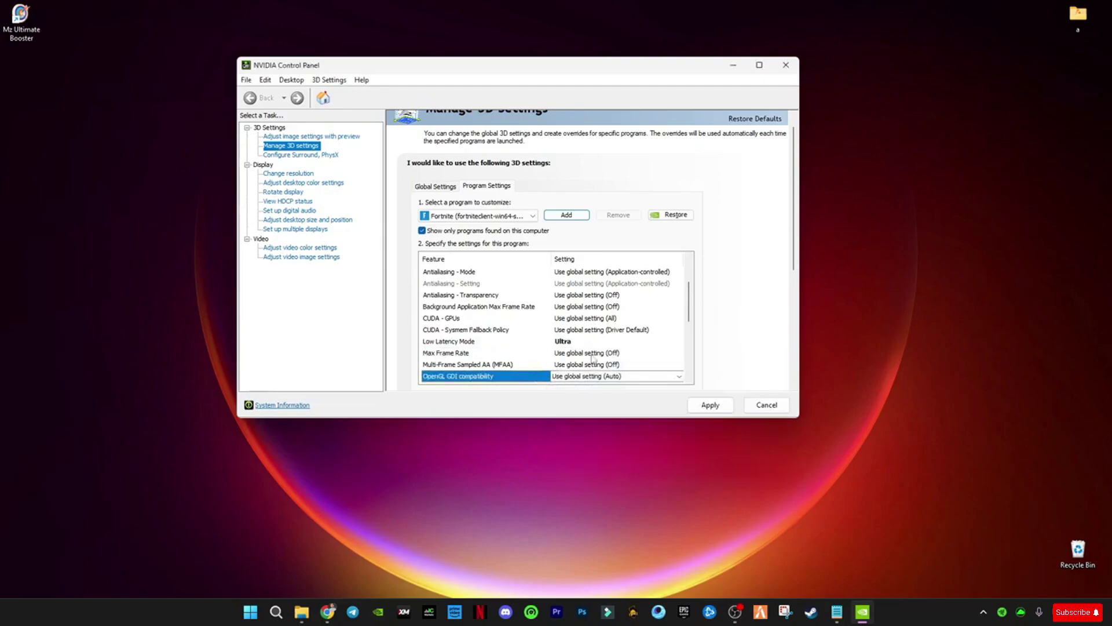
scroll(593, 358, up, 1)
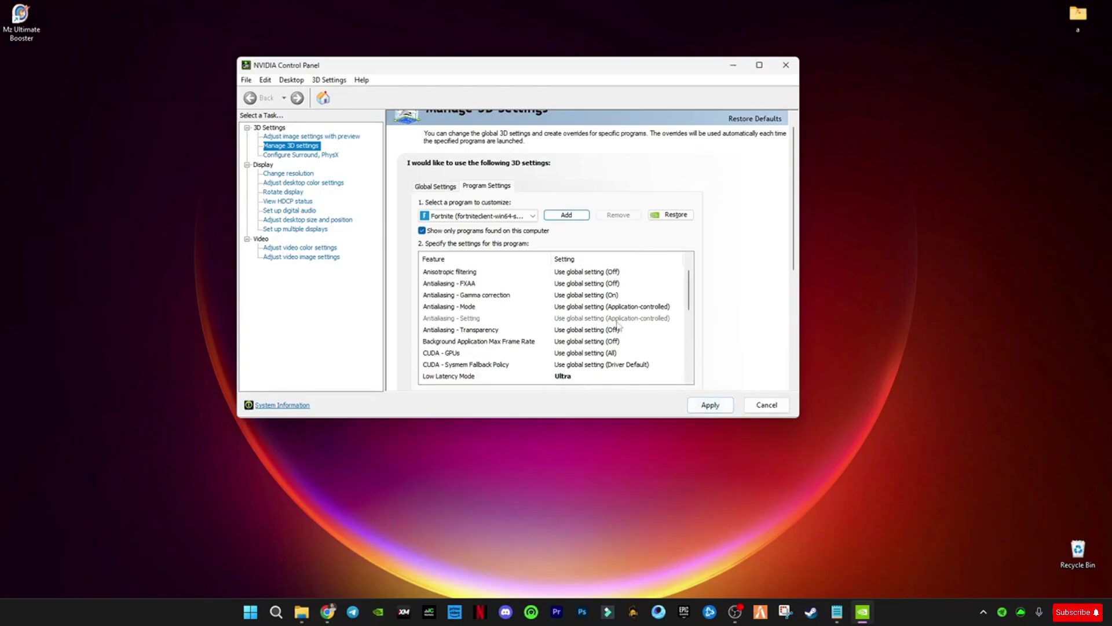
scroll(623, 345, down, 1)
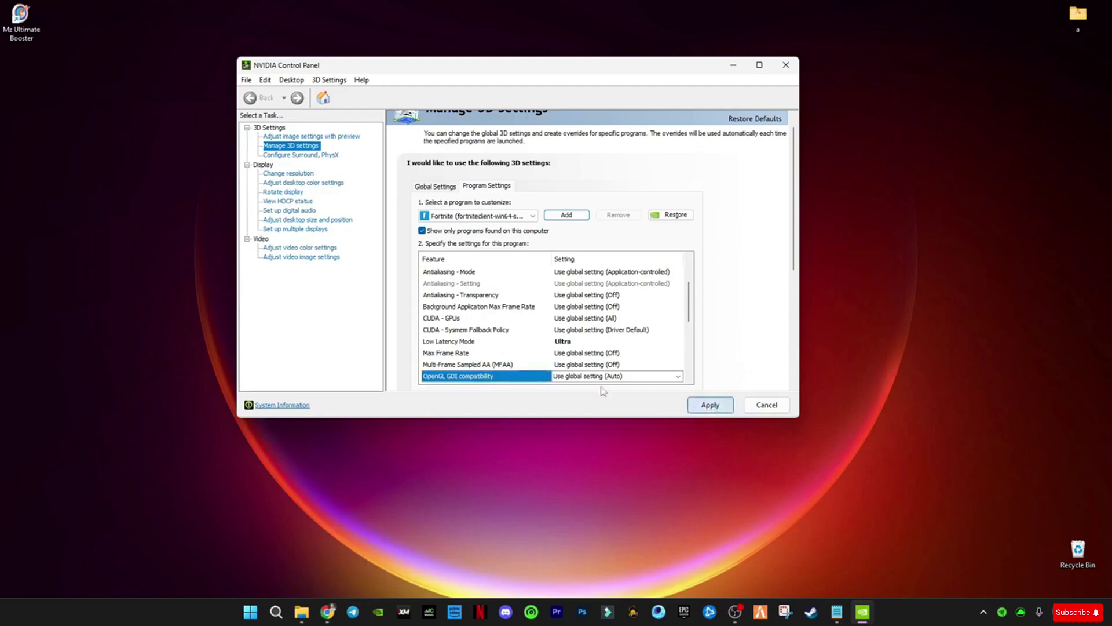
- Apply the Fortnite 3D settings and close the NVIDIA Control Panel
click(706, 405)
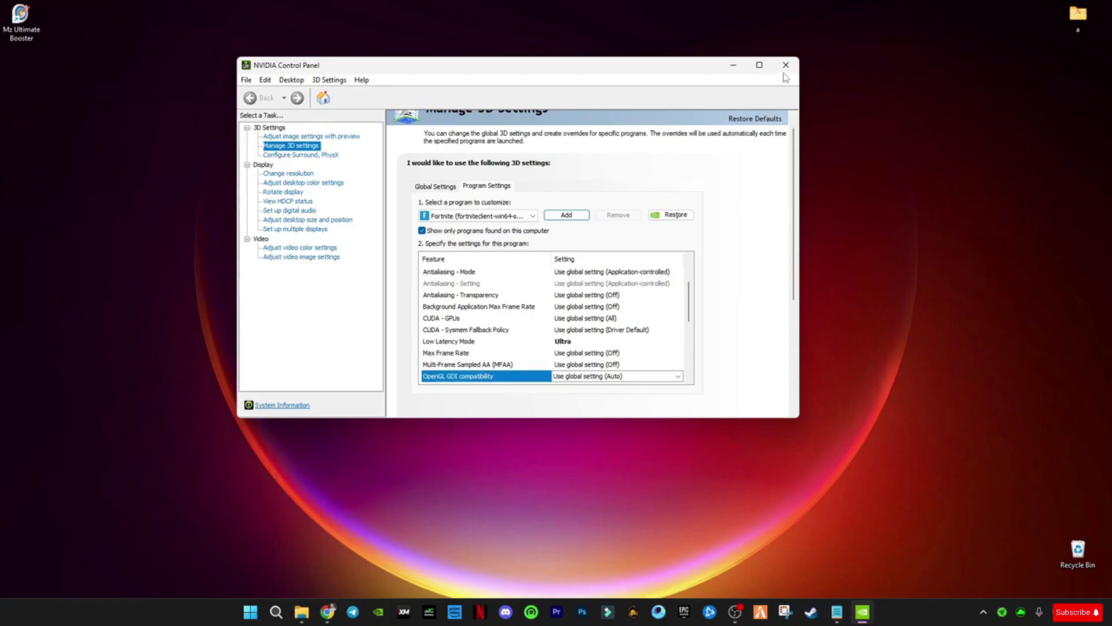
click(786, 65)
right_click(481, 148)
click(533, 195)
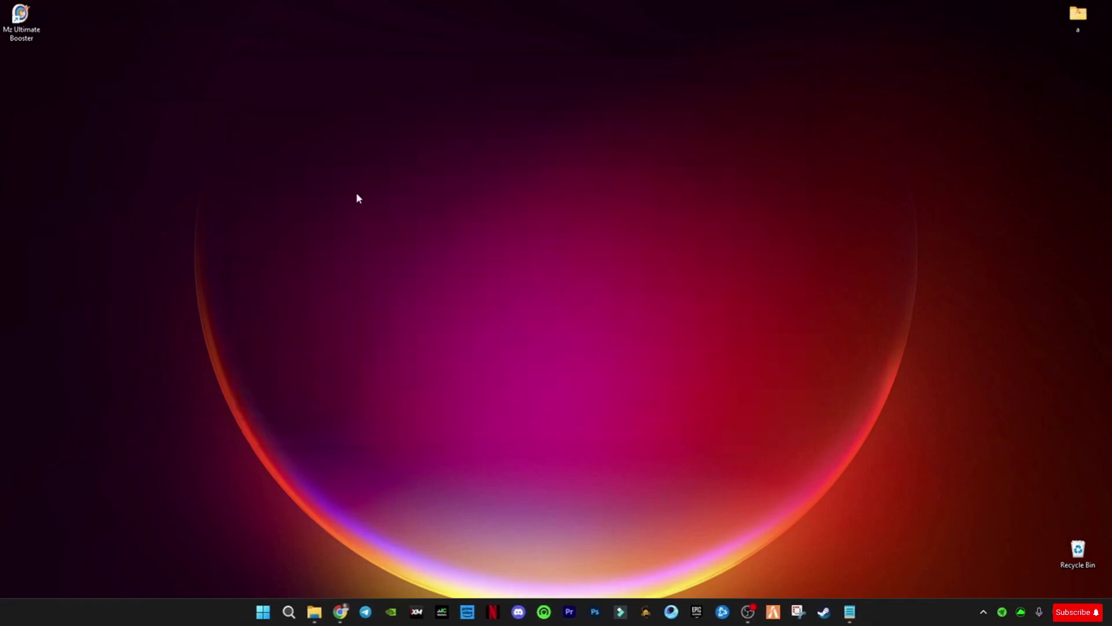
- Move the Mz Ultimate Booster shortcut to the middle of the desktop and launch the program
drag(21, 17, 556, 215)
click(801, 229)
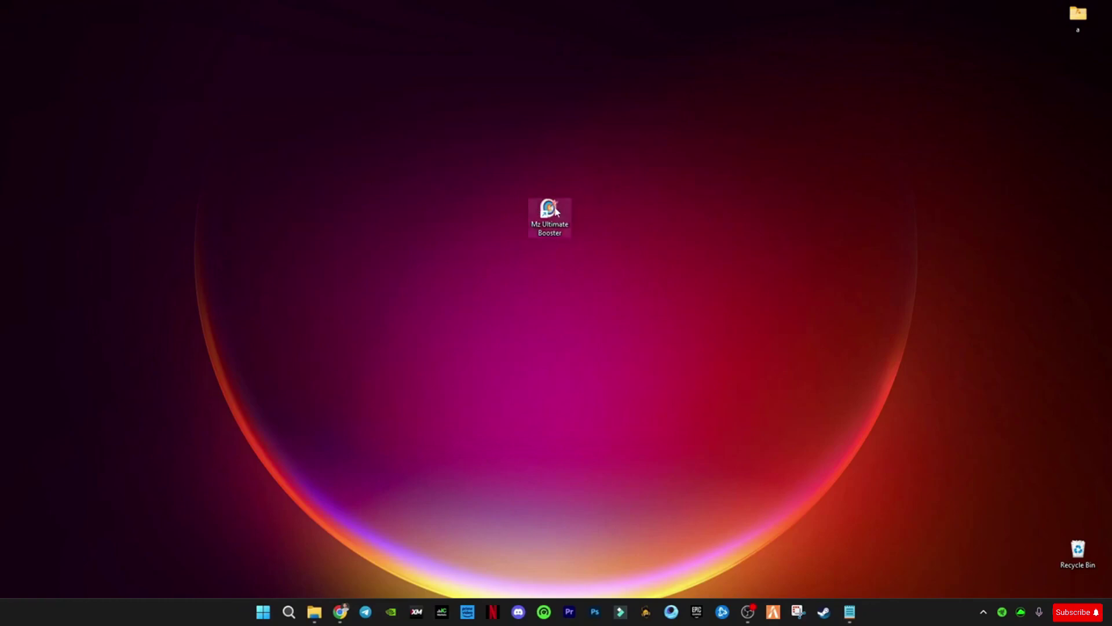
double_click(550, 226)
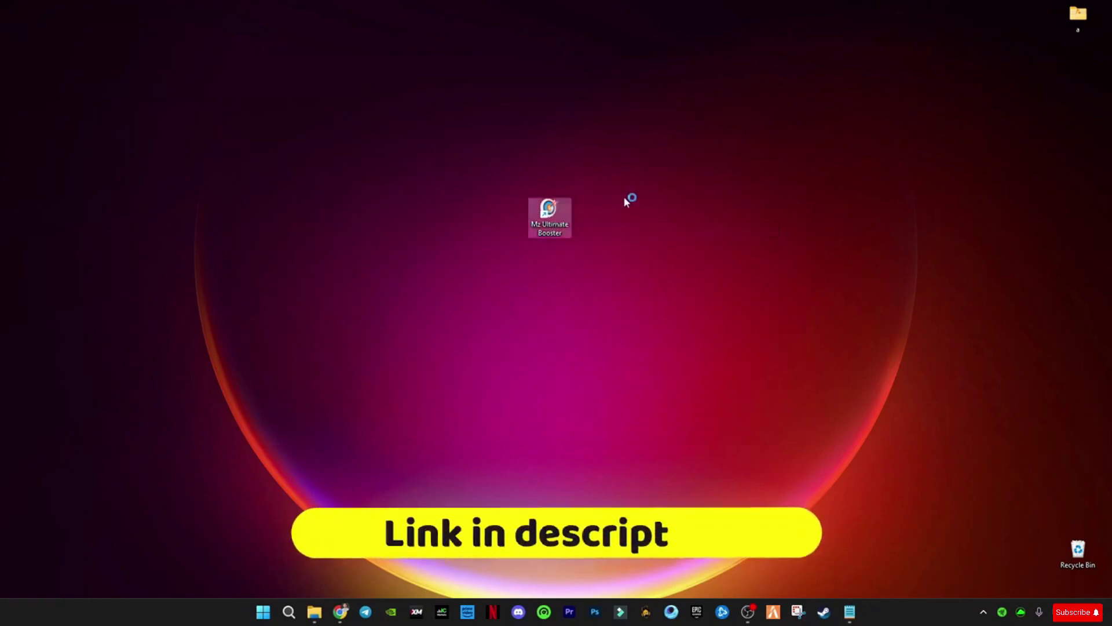
drag(565, 198, 609, 148)
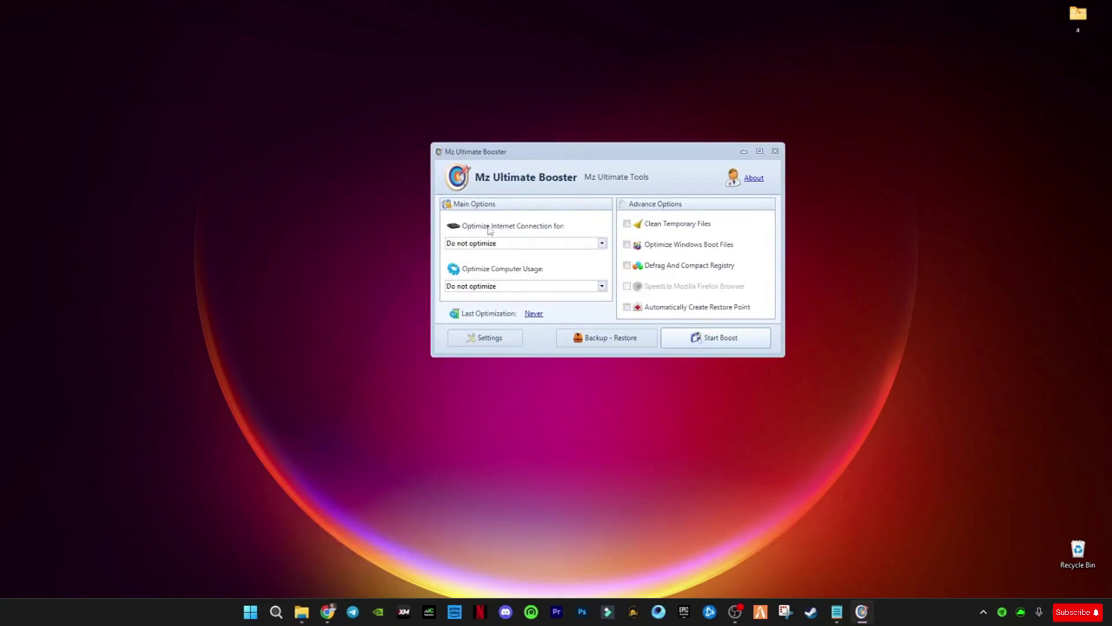
- Optimize the internet connection for DSL (more than 8 Mbps) and set computer usage to Achieve ultimate performance
click(602, 244)
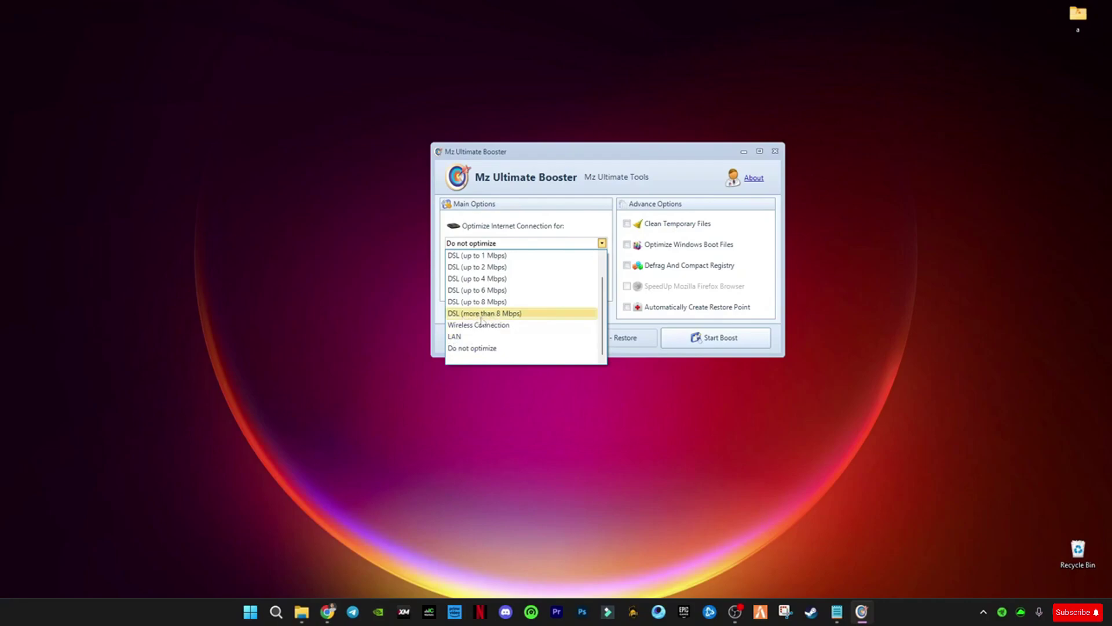
click(509, 315)
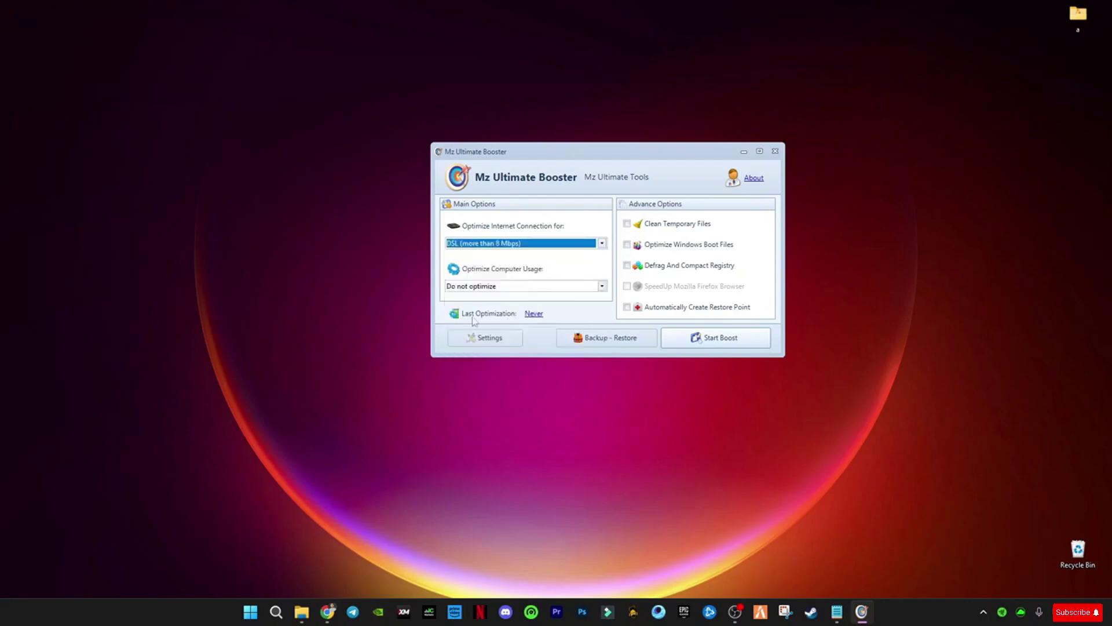
click(482, 290)
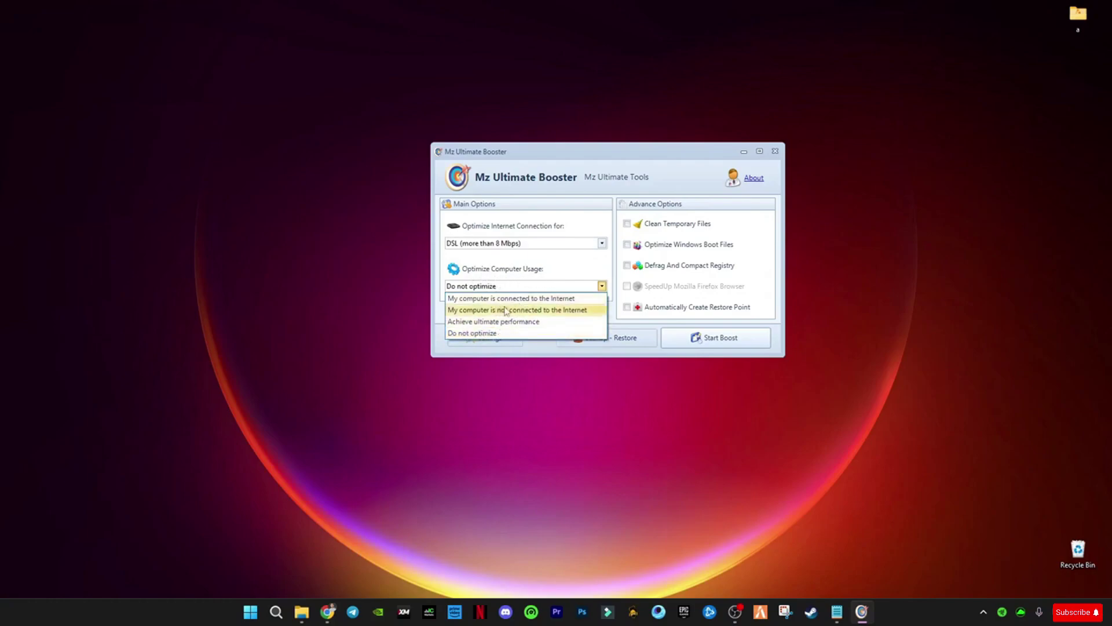
click(530, 323)
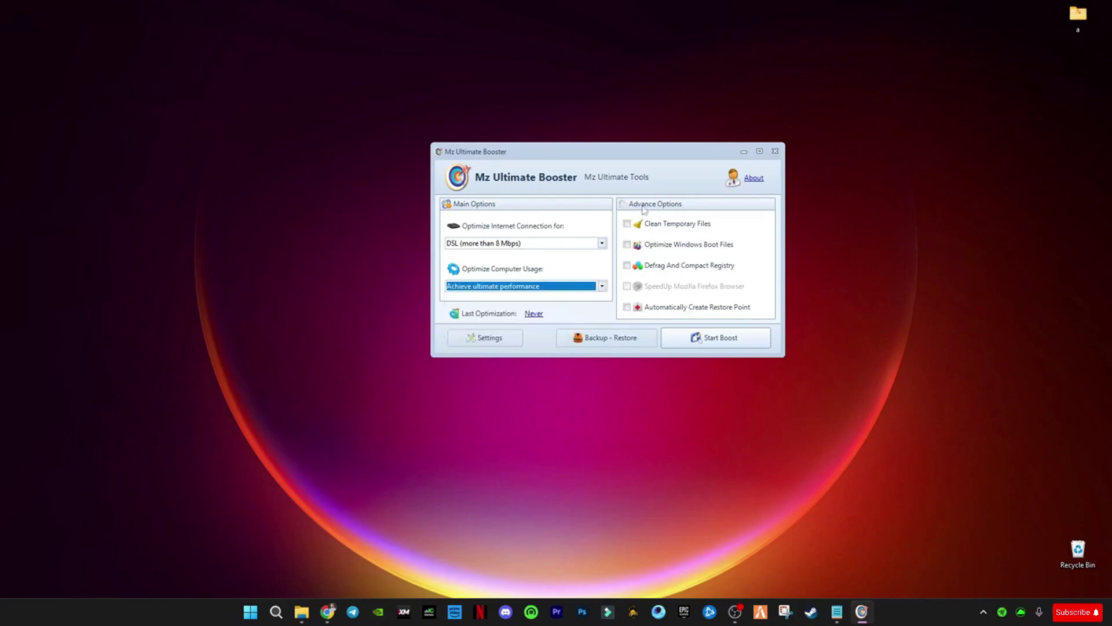
- Enable Clean Temporary Files, Optimize Windows Boot Files, Defrag And Compact Registry, and Automatically Create Restore Point
click(628, 224)
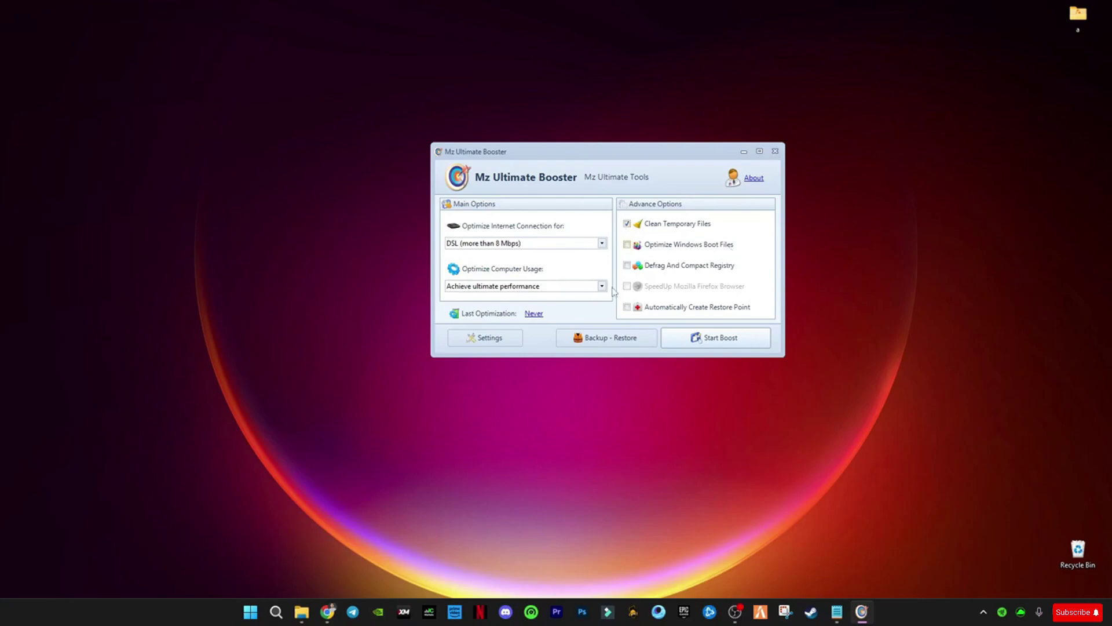
click(627, 246)
click(630, 265)
- Start the boost with the chosen options and agree to proceed with the optimization
click(719, 336)
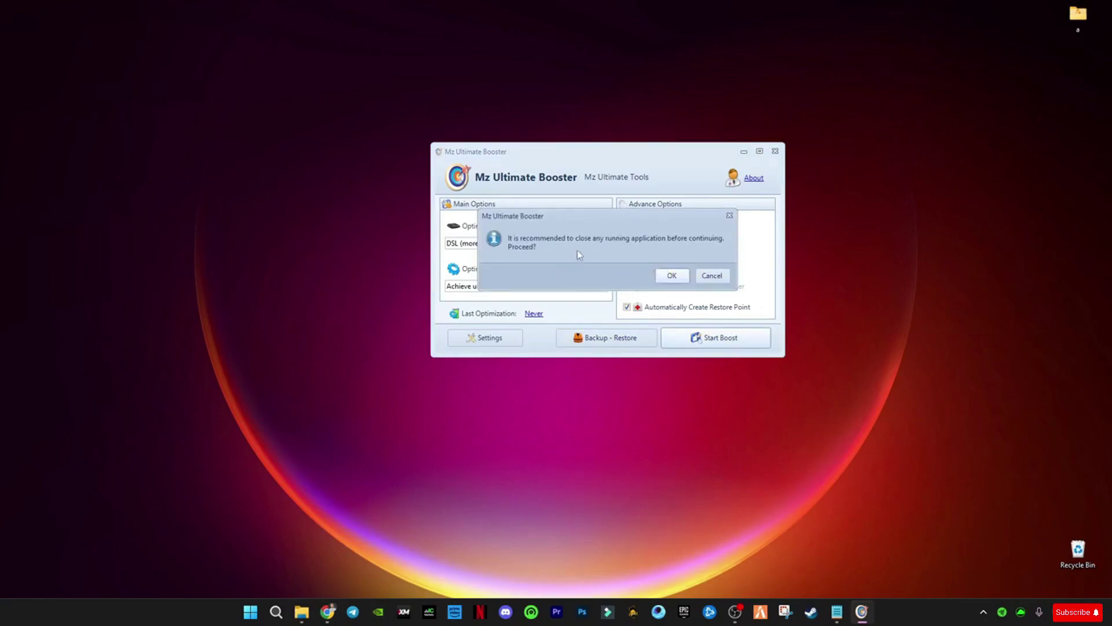
click(672, 276)
click(587, 328)
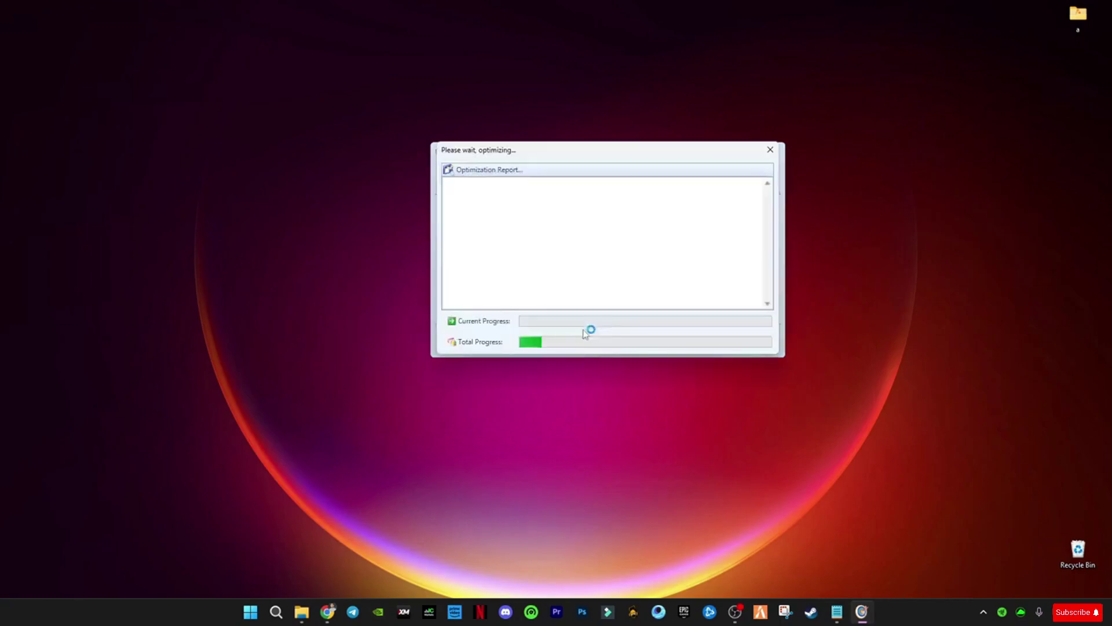